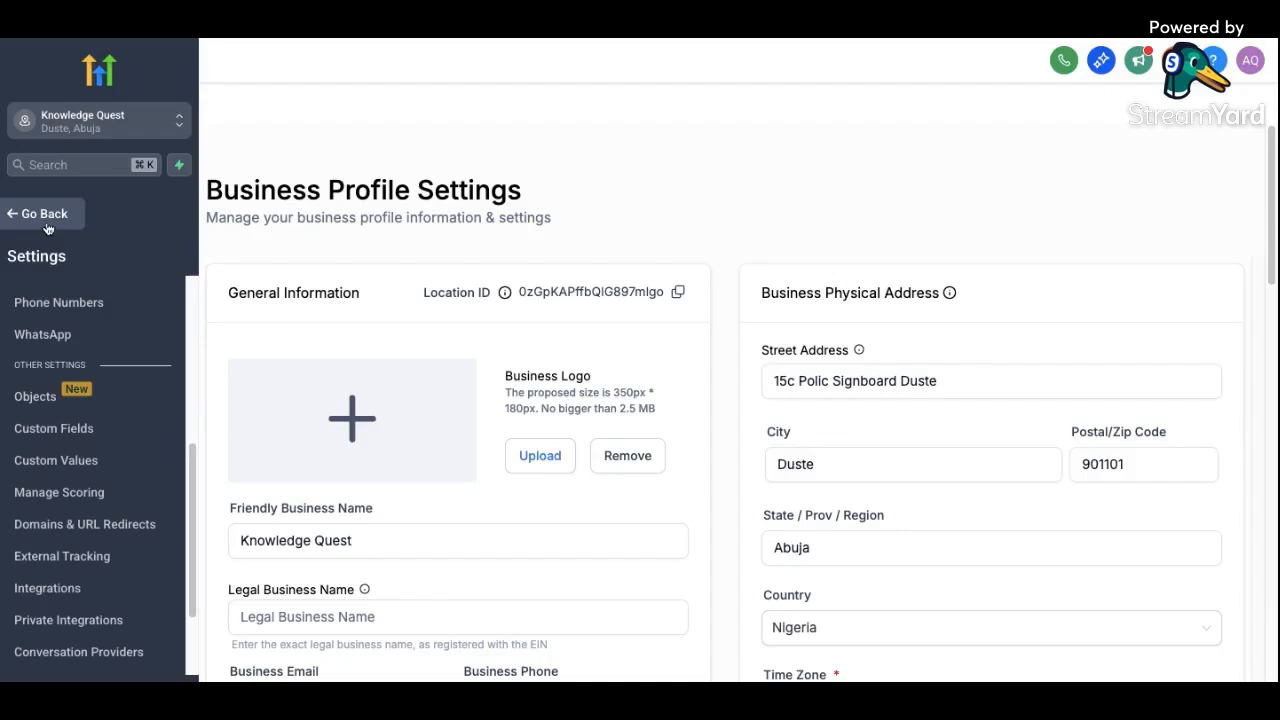
Leave the settings for the main navigation, reopen them, and go to the Custom Values page
left_click(46, 216)
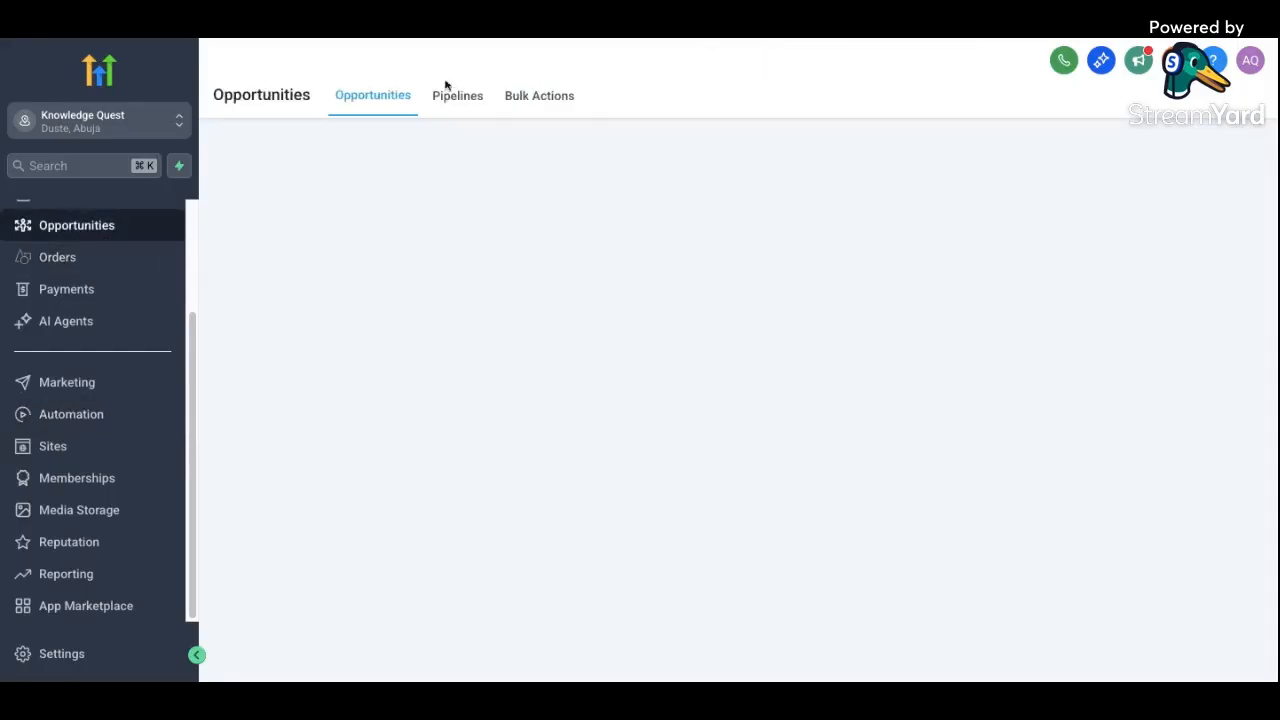
left_click(99, 541)
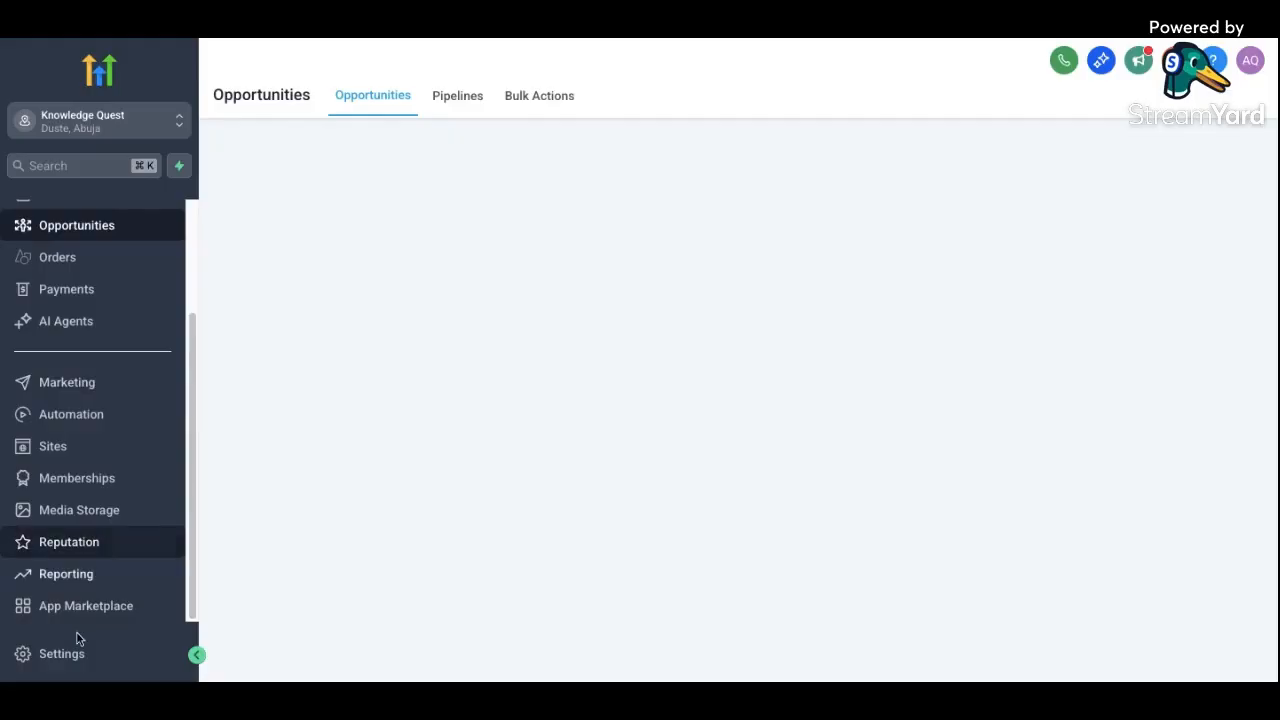
left_click(76, 654)
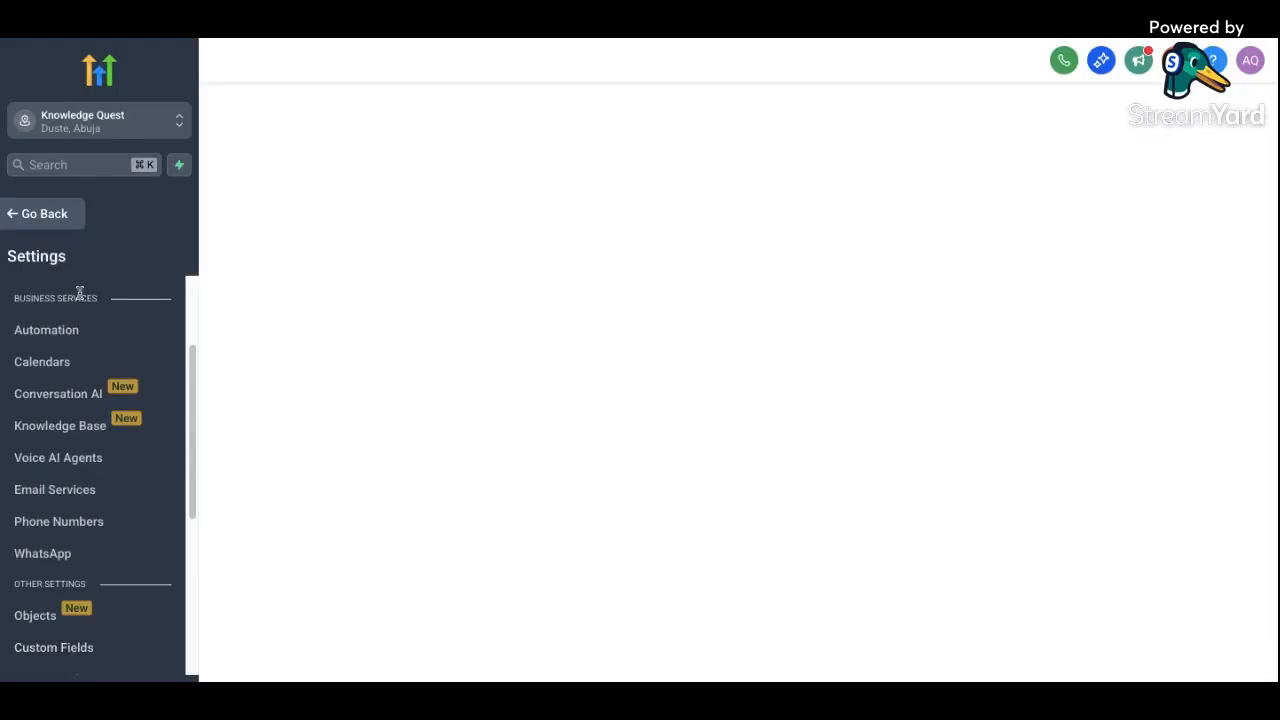
scroll(78, 294, "down", 2)
scroll(74, 305, "up", 2)
scroll(80, 400, "down", 3)
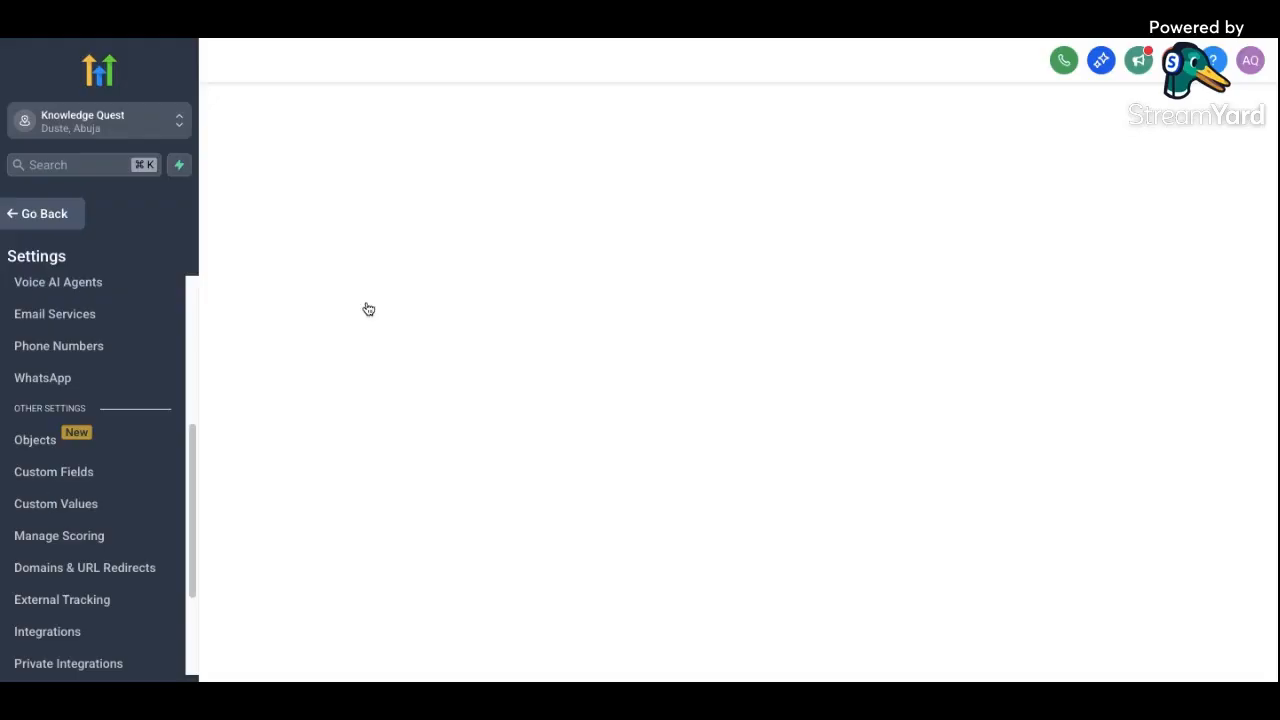
left_click(67, 505)
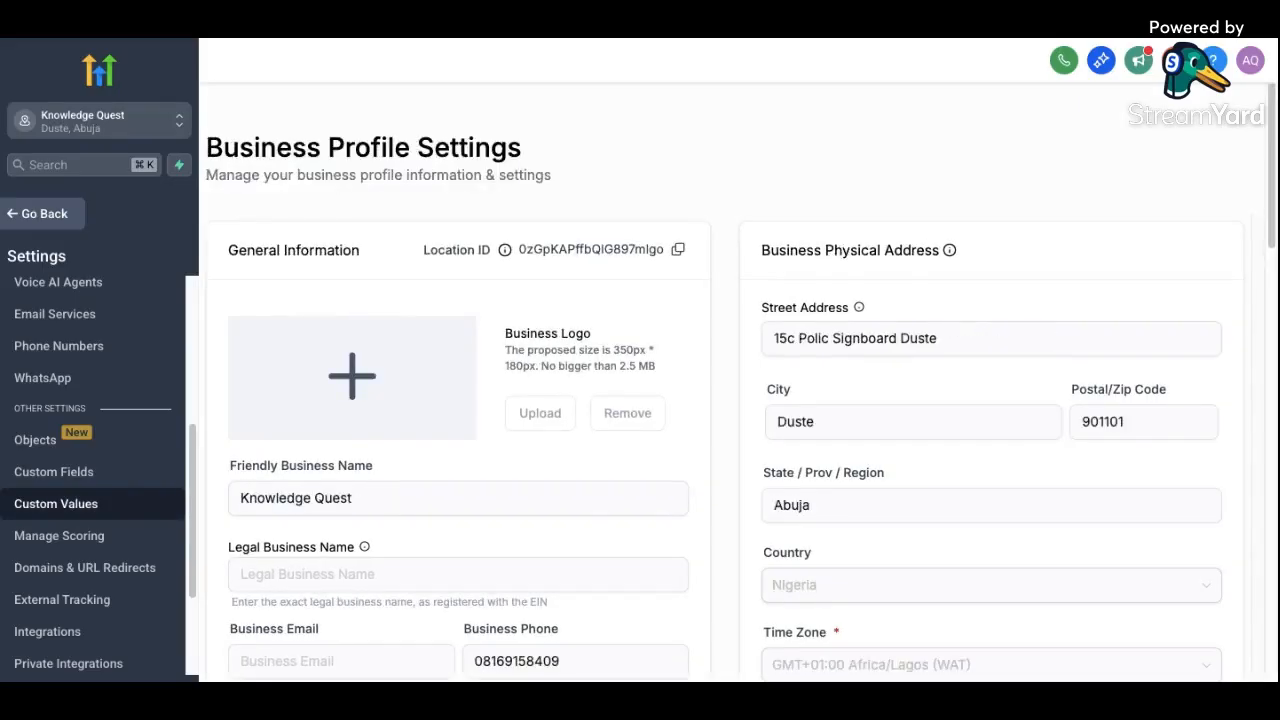
scroll(85, 510, "down", 1)
left_click(82, 487)
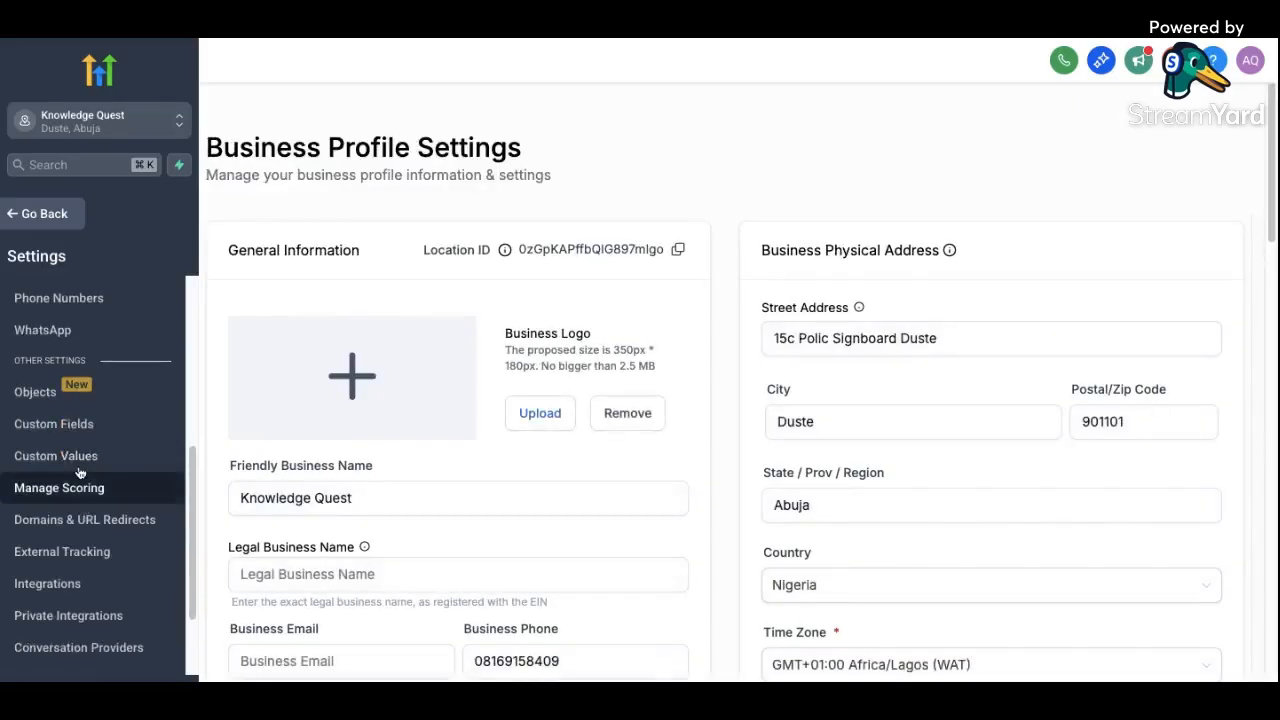
left_click(77, 462)
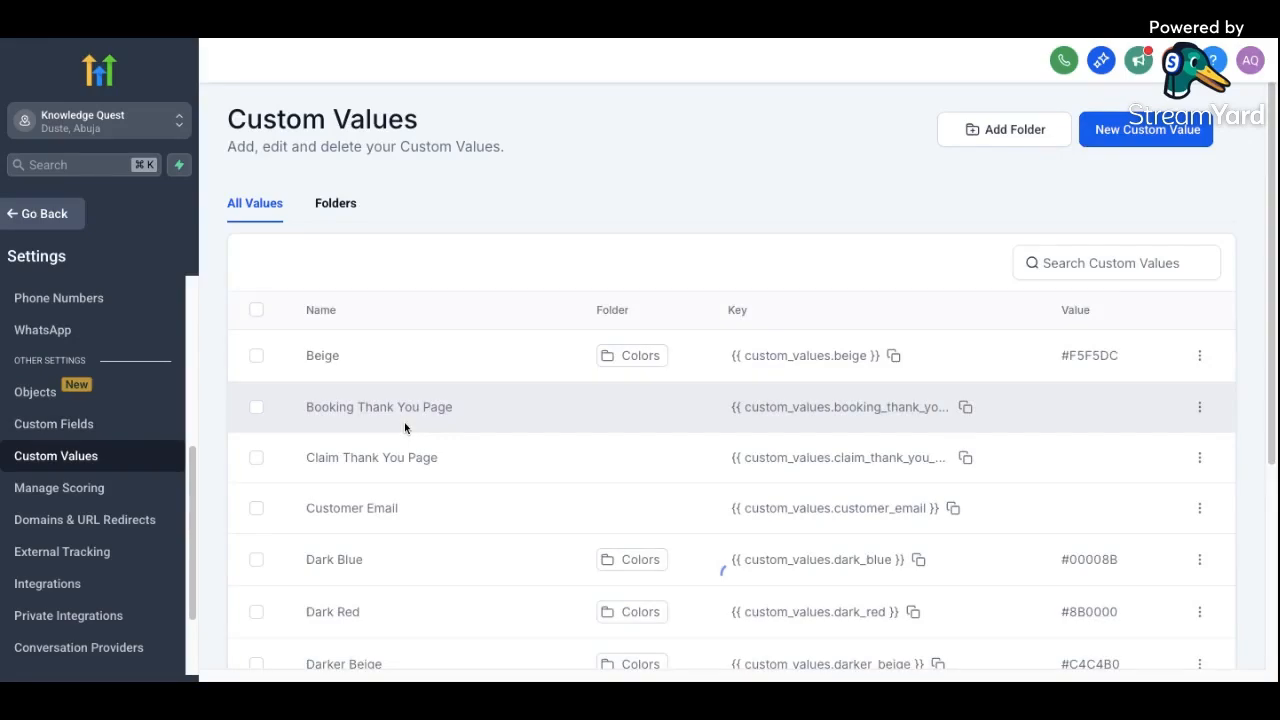
Open the From Email custom value for editing to view its name and value fields, and close it without saving
scroll(405, 426, "down", 3)
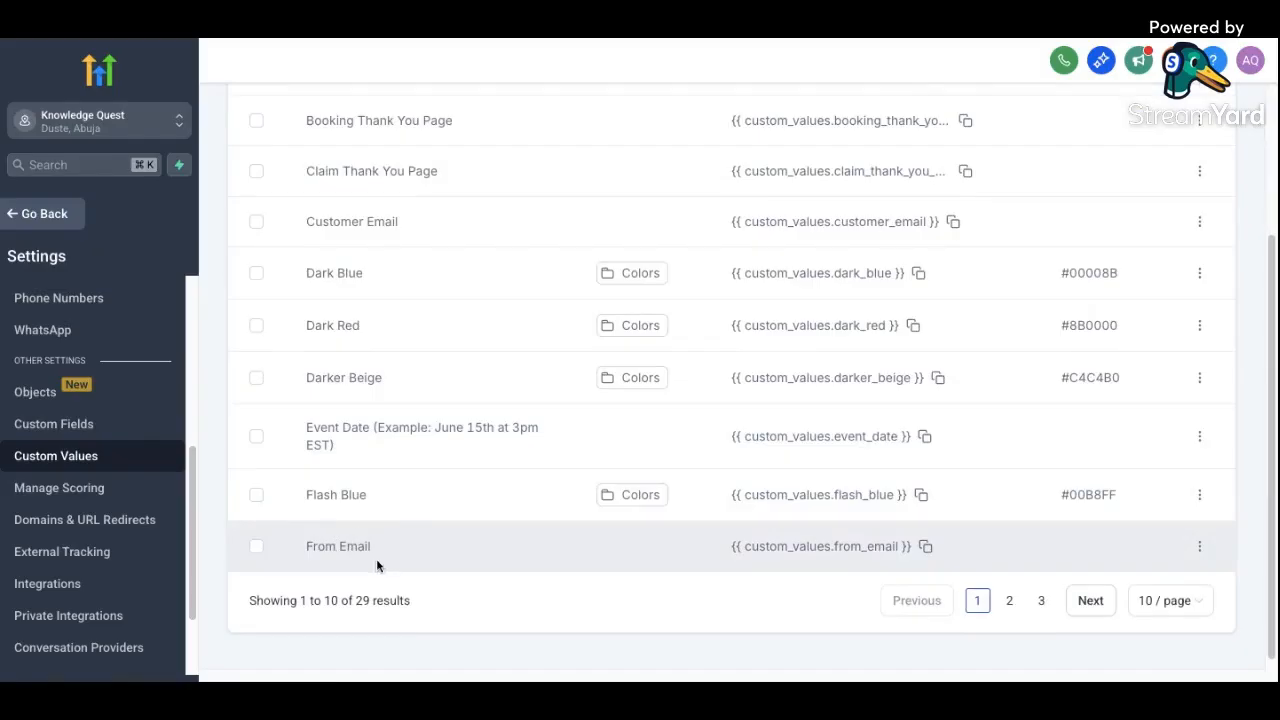
left_click(1203, 555)
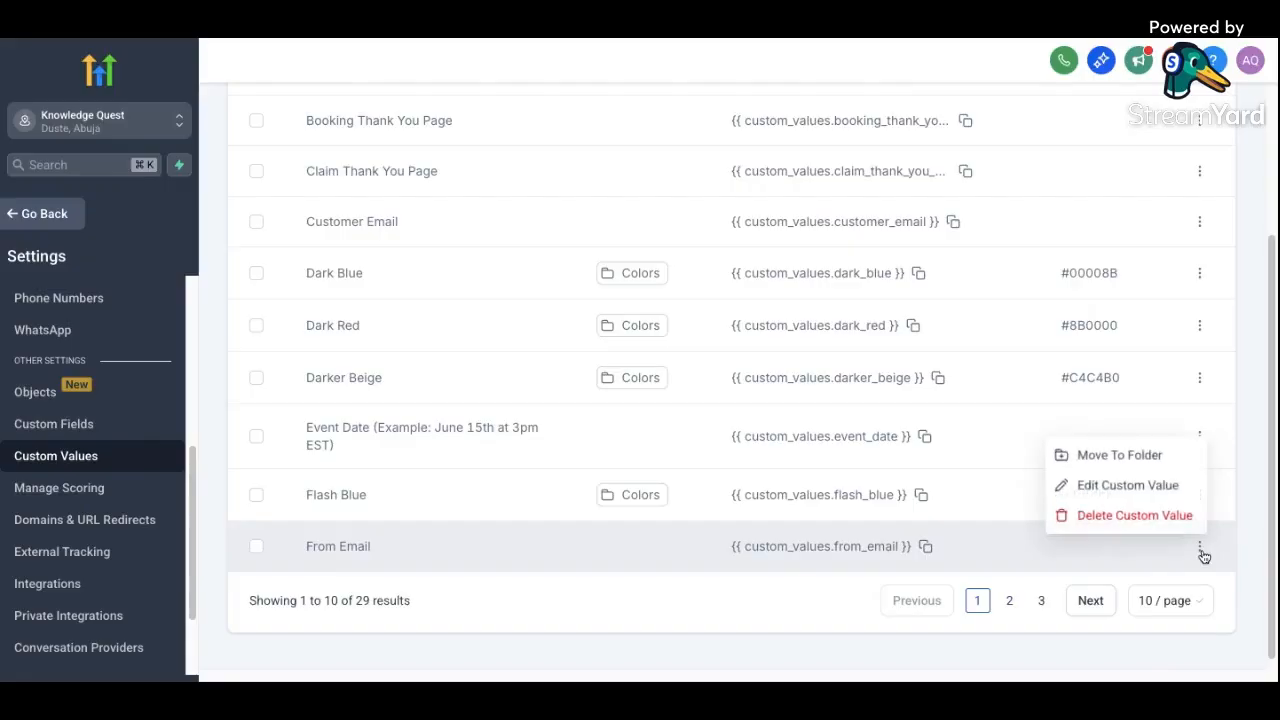
left_click(1149, 490)
left_click(531, 390)
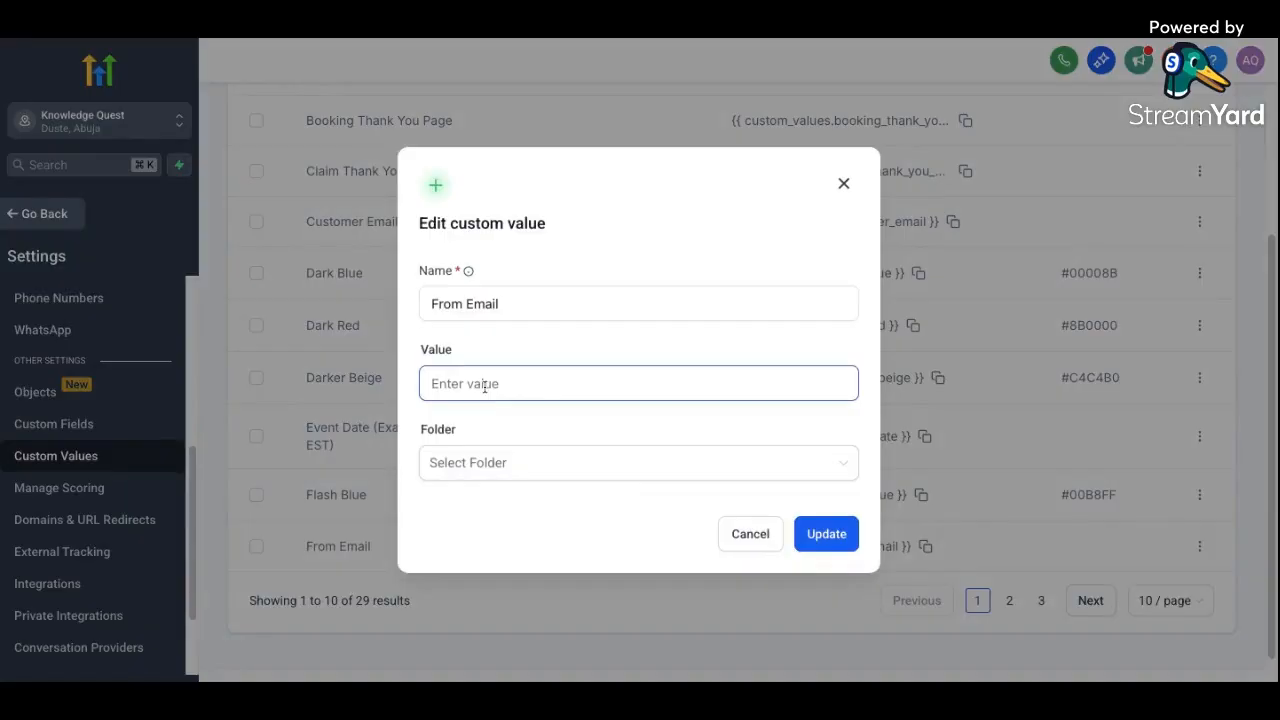
left_click(531, 305)
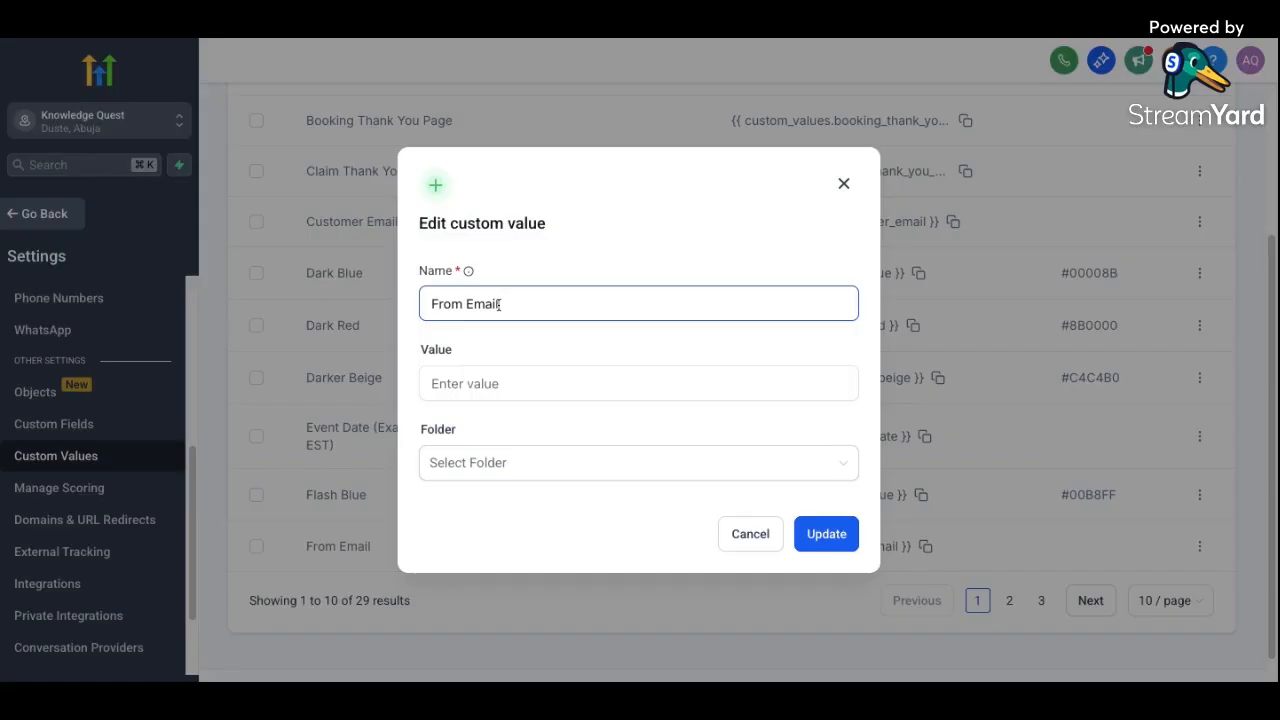
left_click(842, 185)
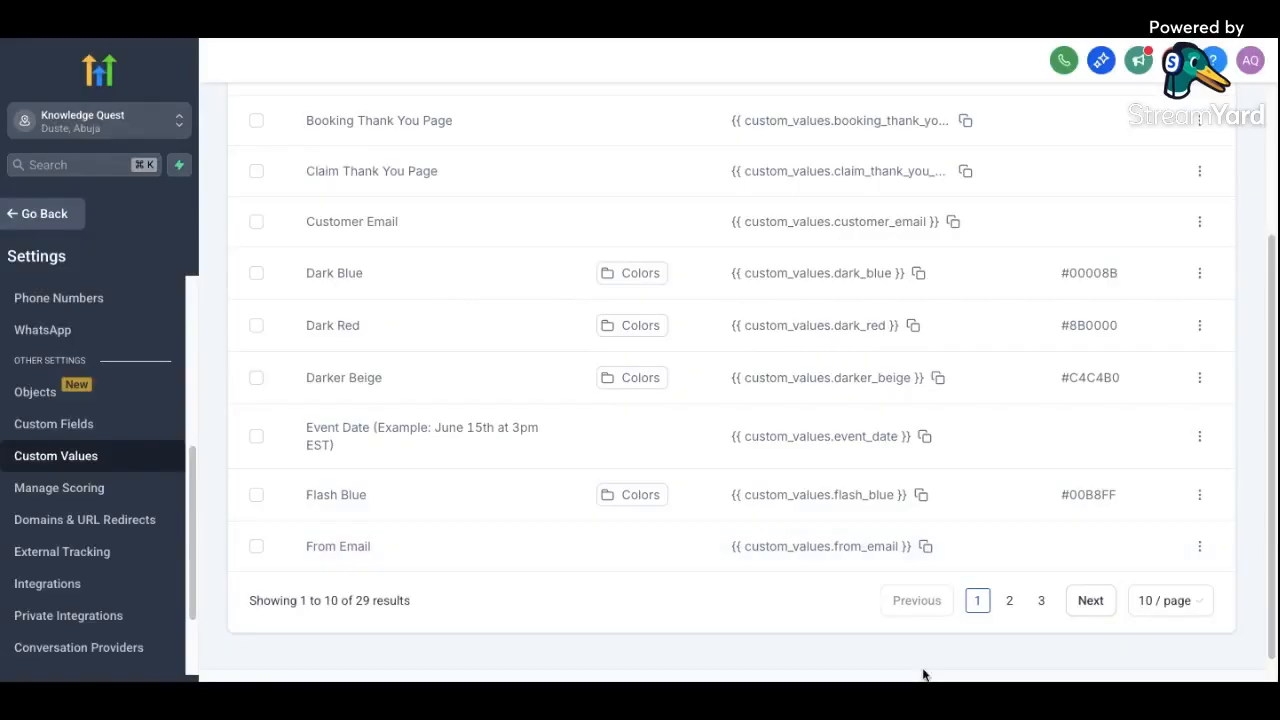
Look through the second page of the custom values list
left_click(1010, 600)
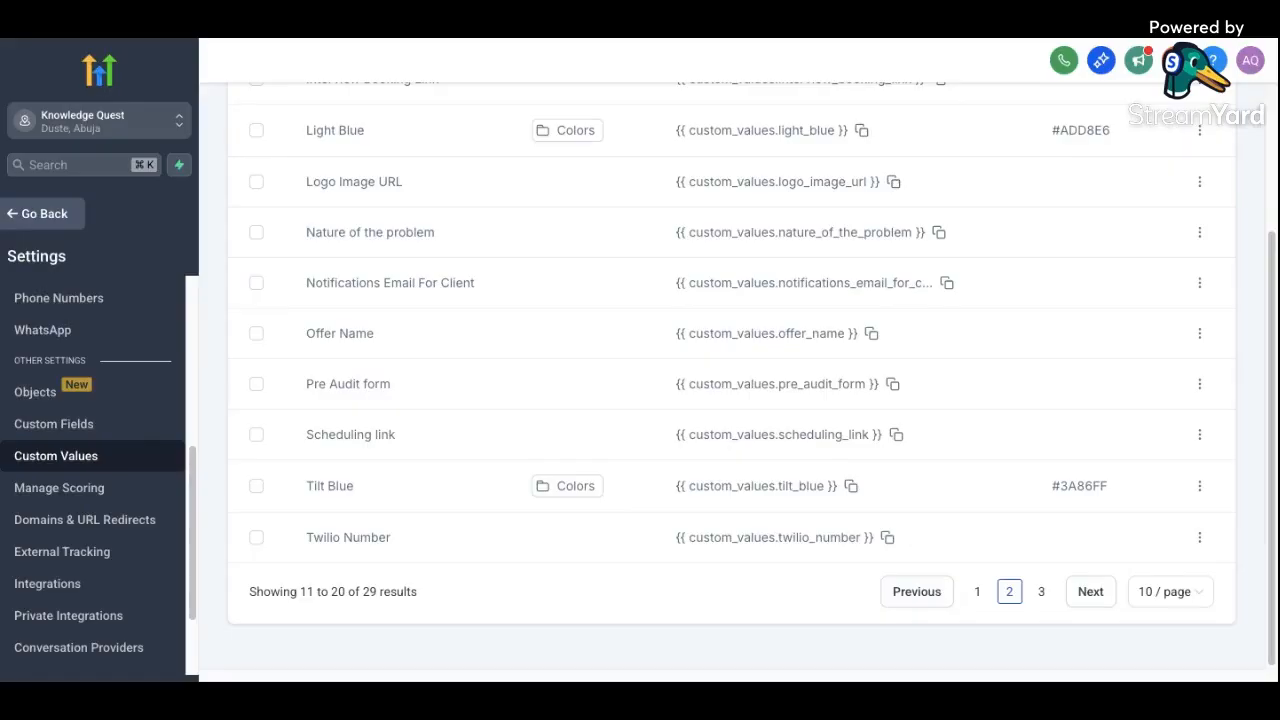
scroll(898, 448, "up", 3)
scroll(898, 448, "down", 3)
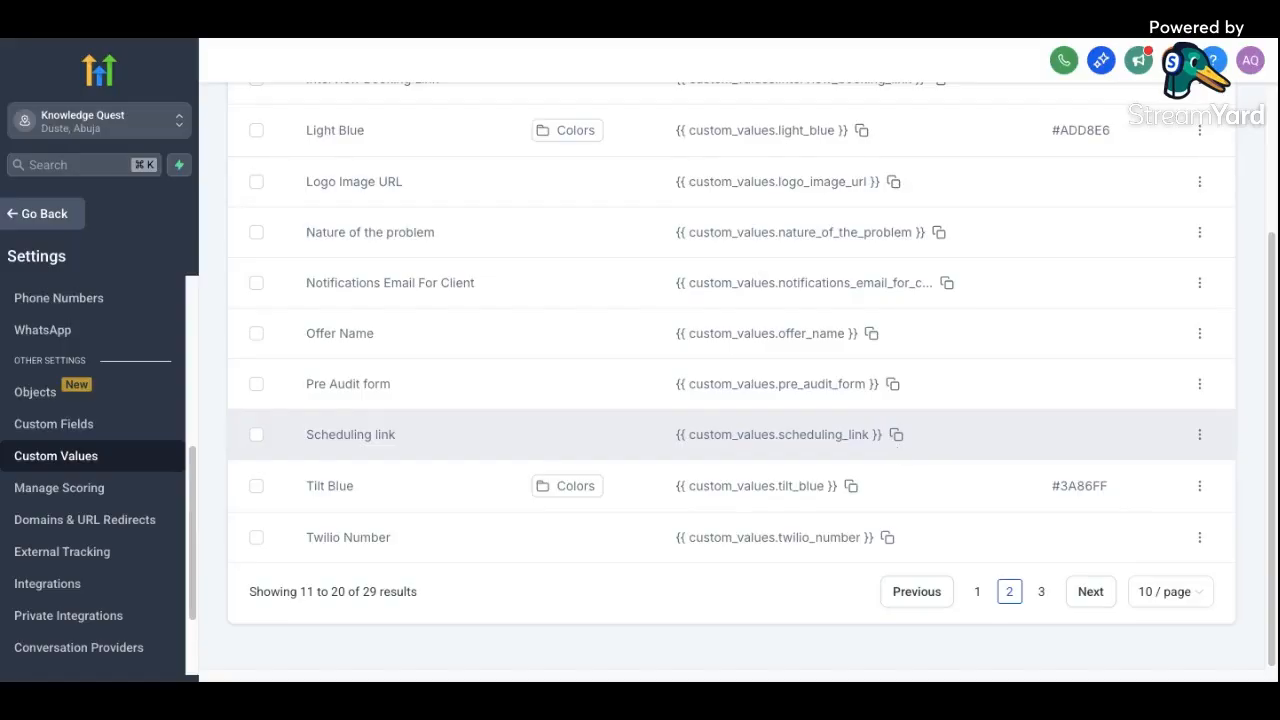
Open the Custom Fields page in the settings and look over the list of all fields
left_click(87, 433)
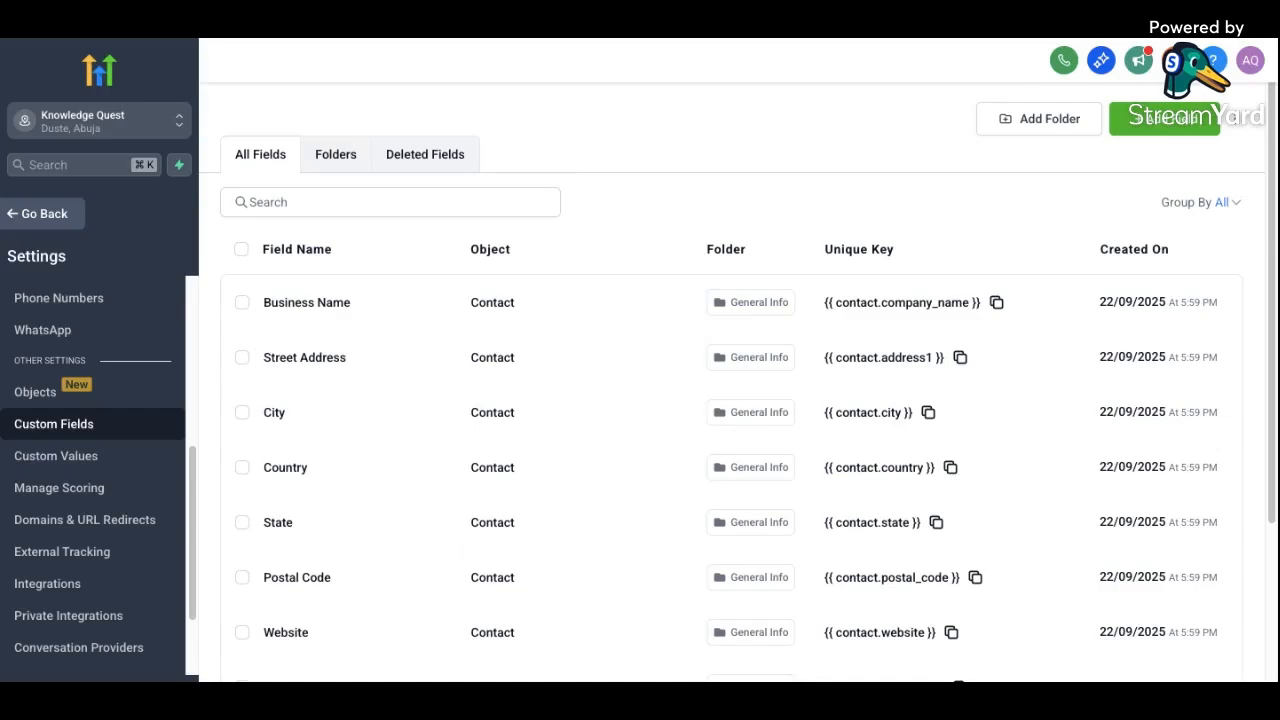
scroll(508, 336, "down", 1)
scroll(508, 336, "up", 1)
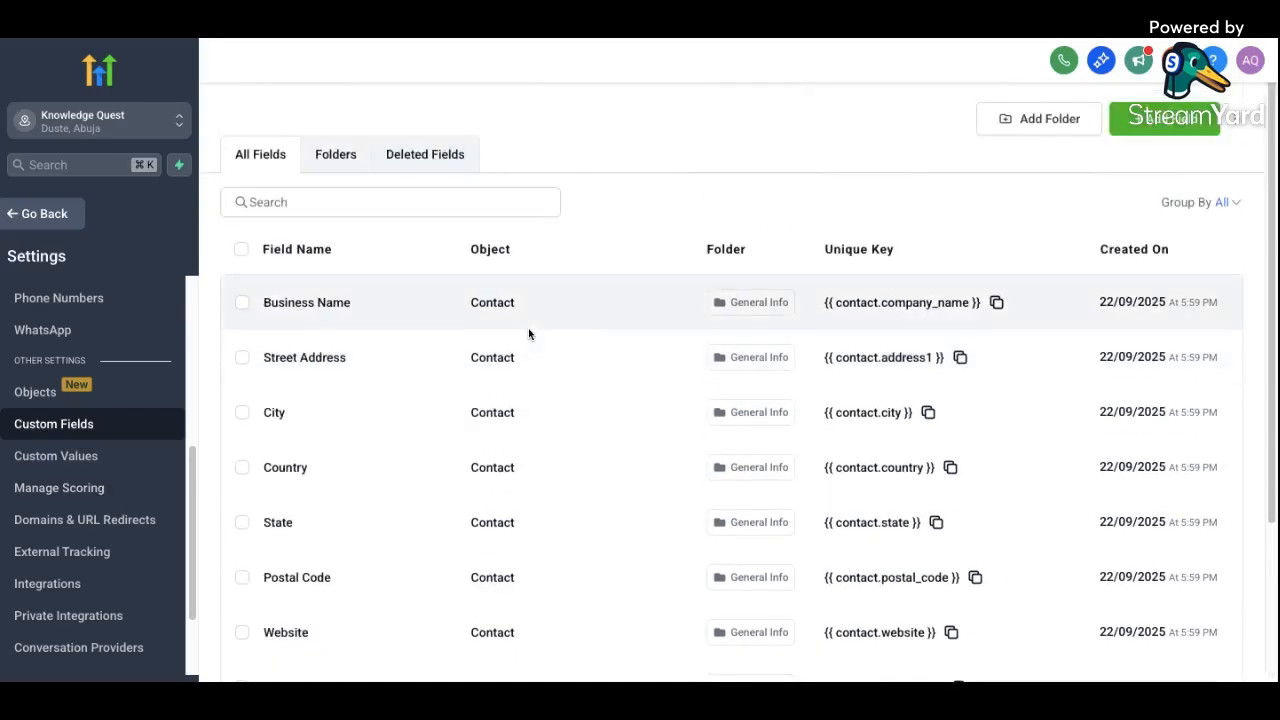
Start a new custom field, choose the Text Box List type, and continue to its details
left_click(1160, 132)
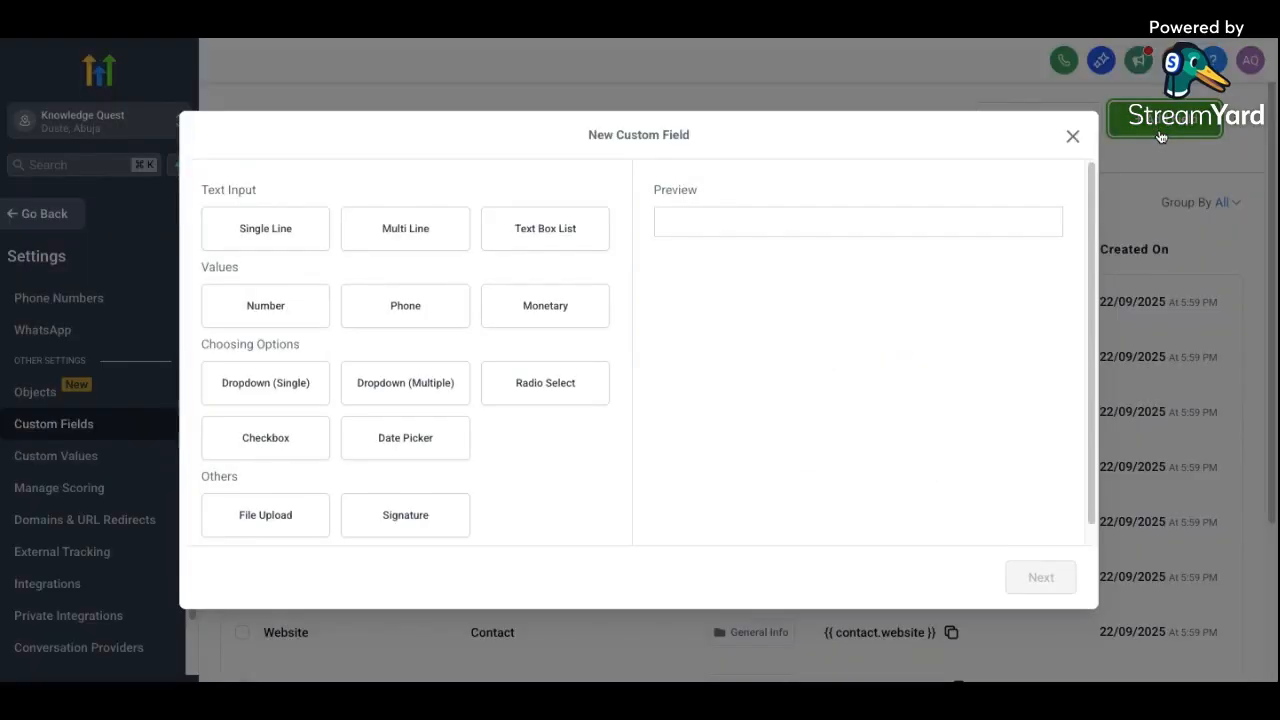
left_click(320, 390)
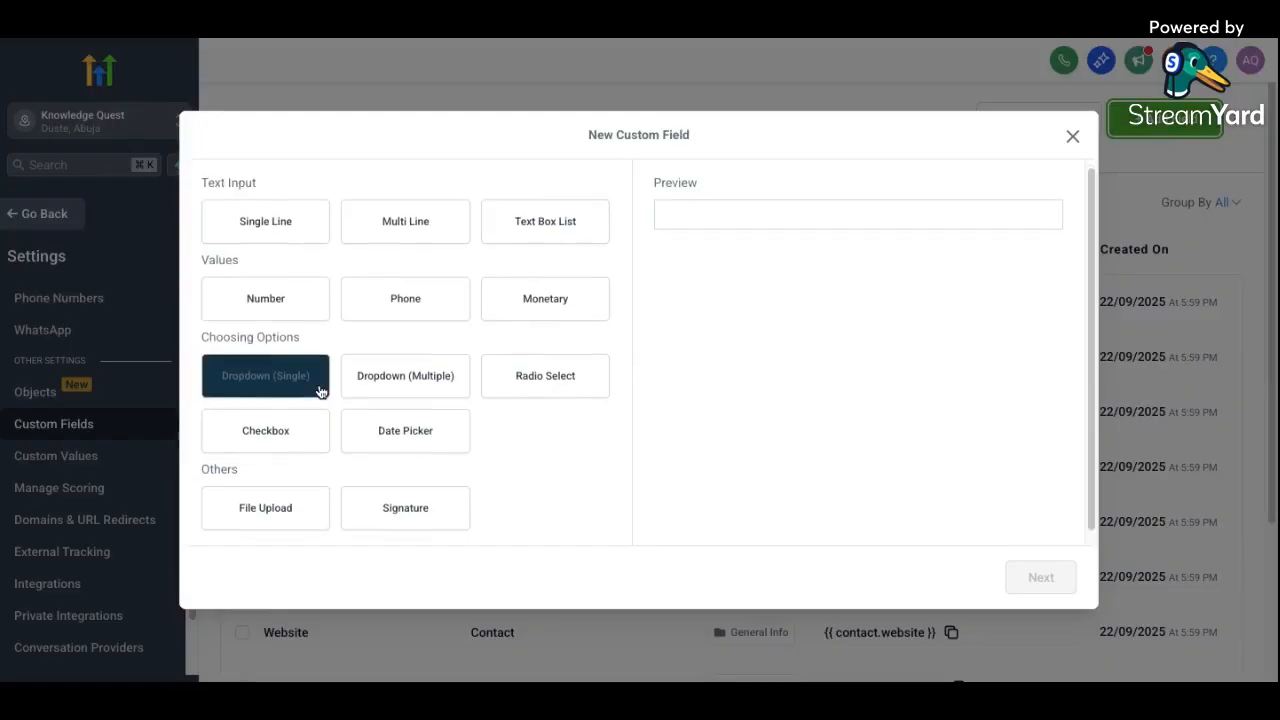
scroll(336, 494, "down", 1)
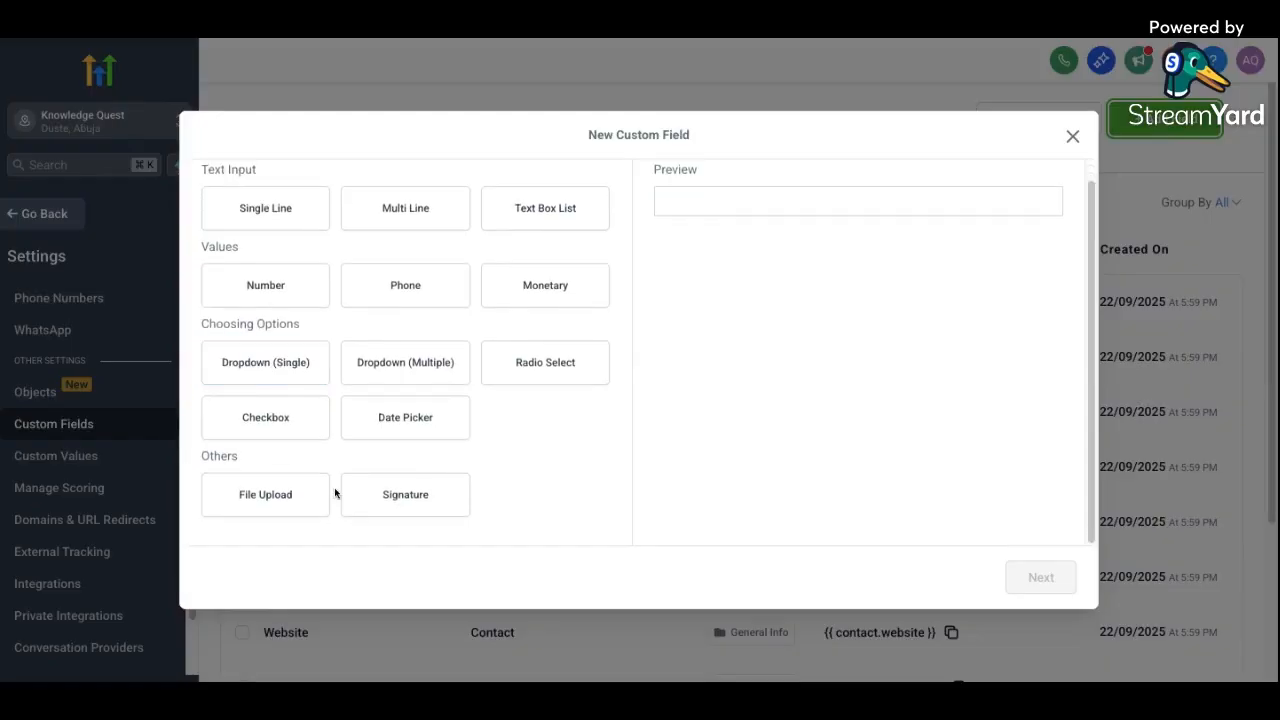
scroll(335, 492, "up", 1)
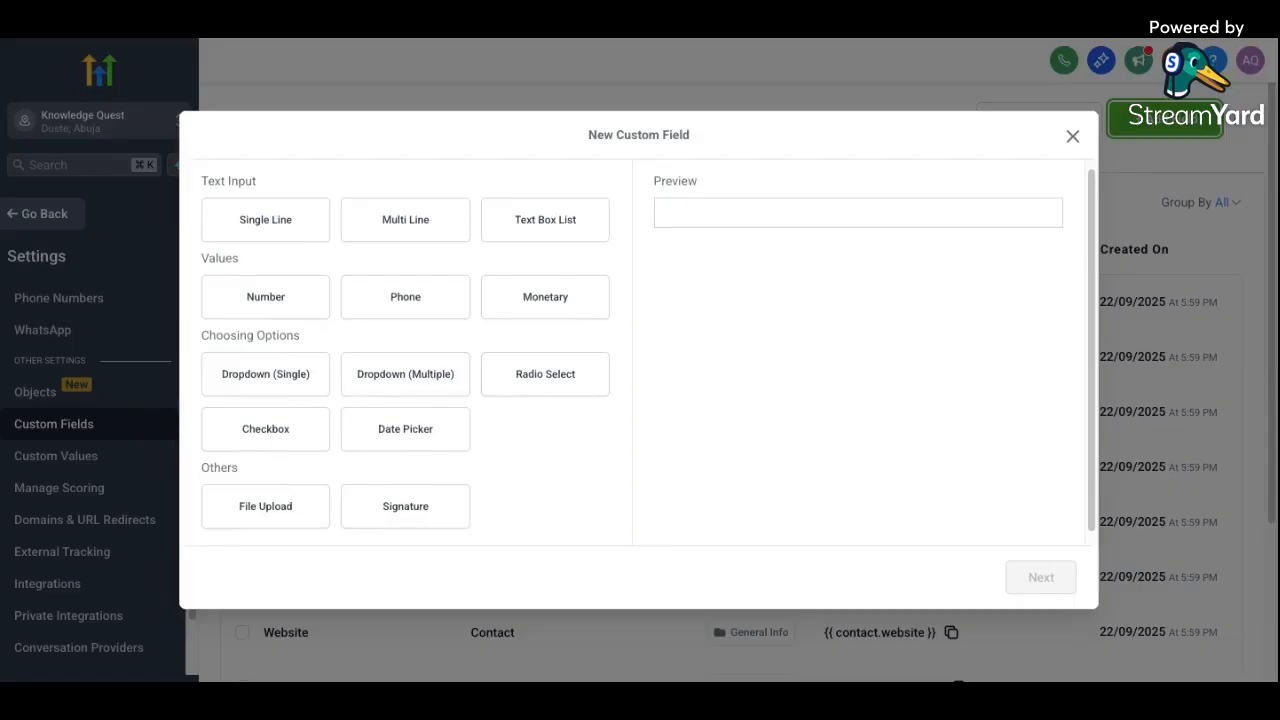
left_click(238, 232)
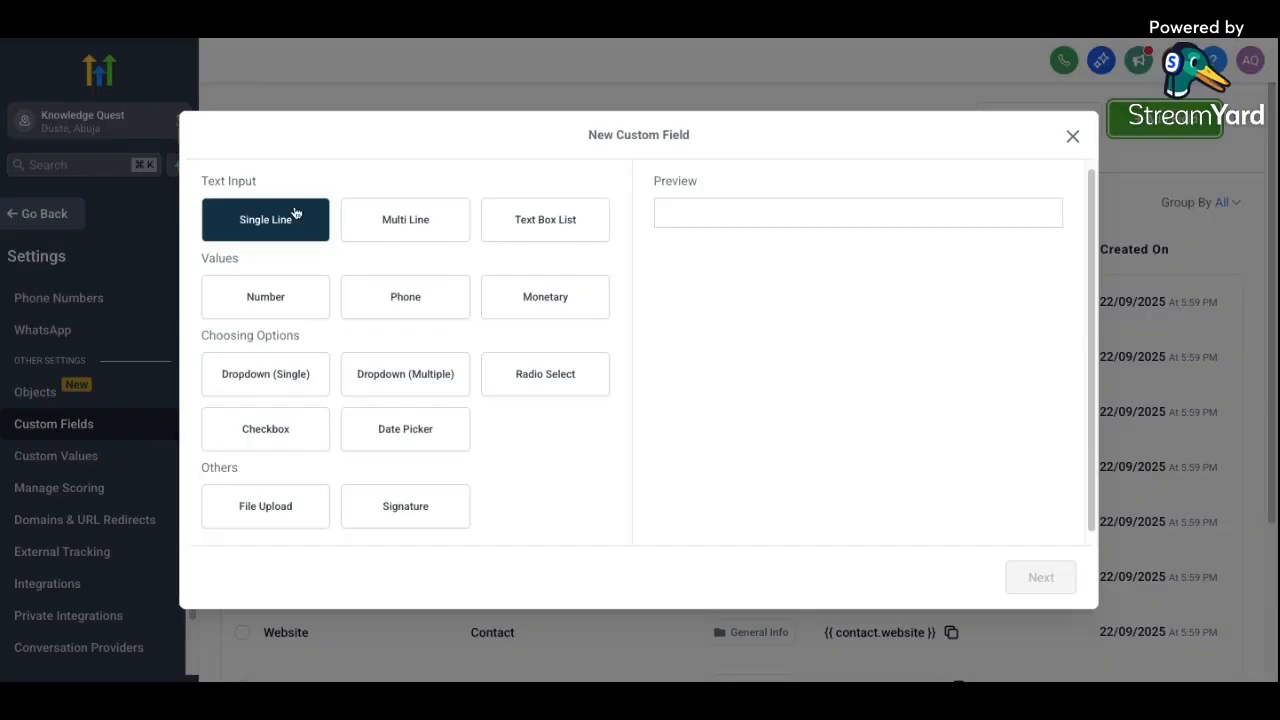
left_click(498, 235)
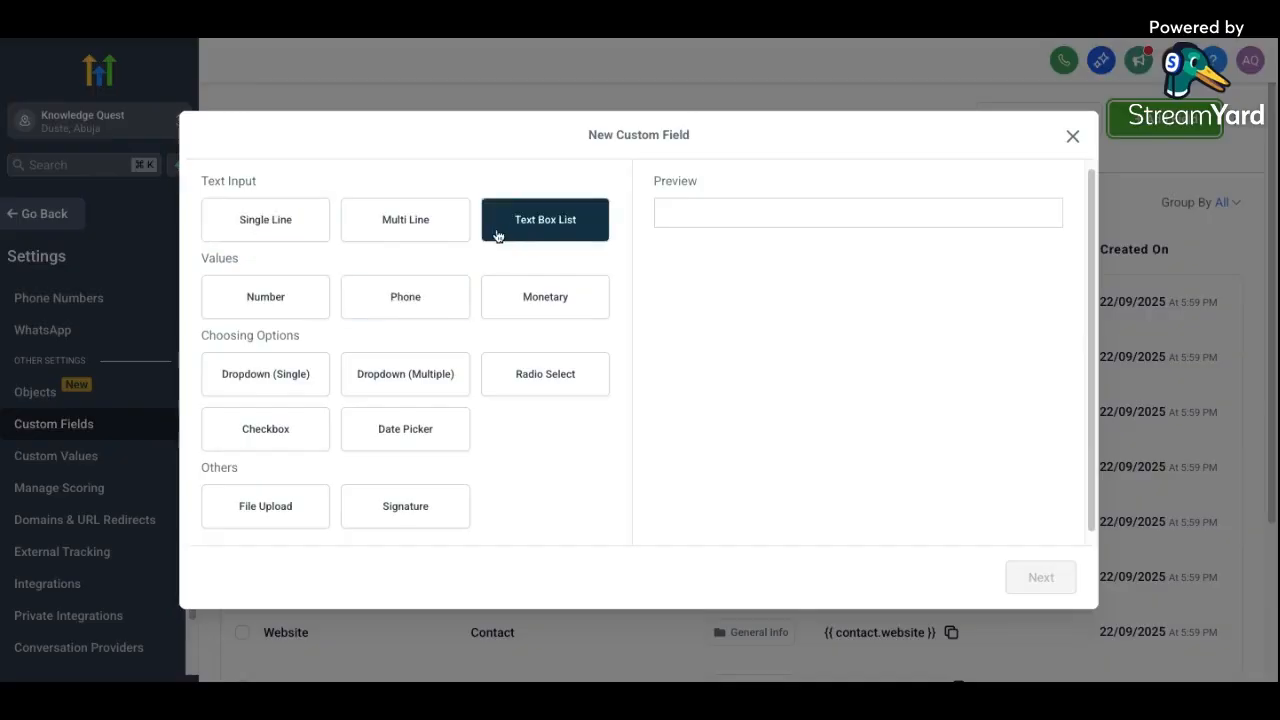
left_click(404, 241)
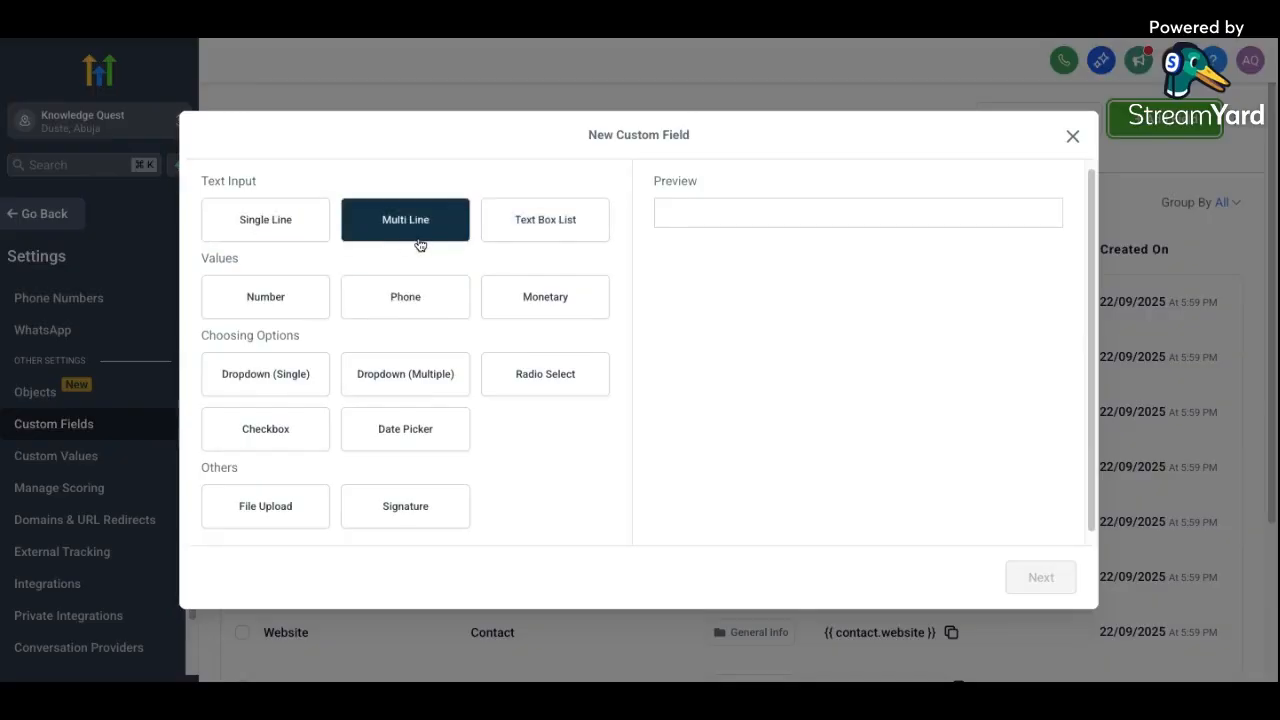
left_click(494, 232)
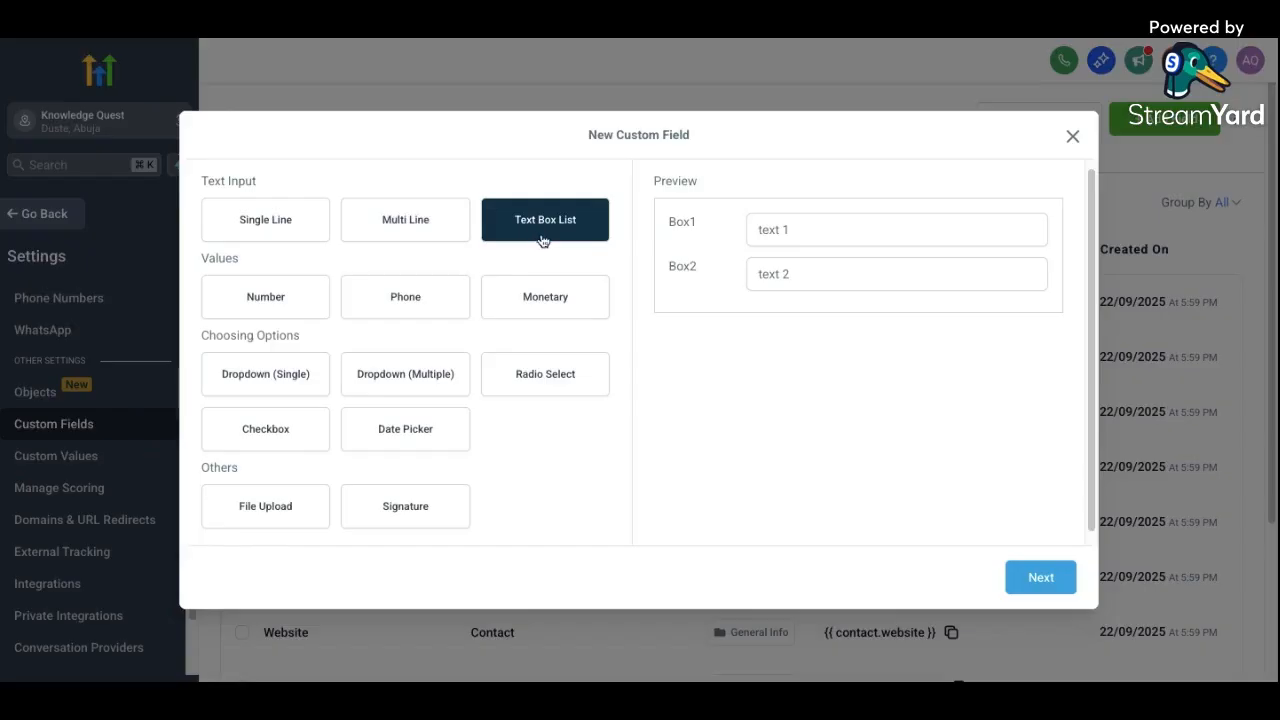
left_click(1060, 586)
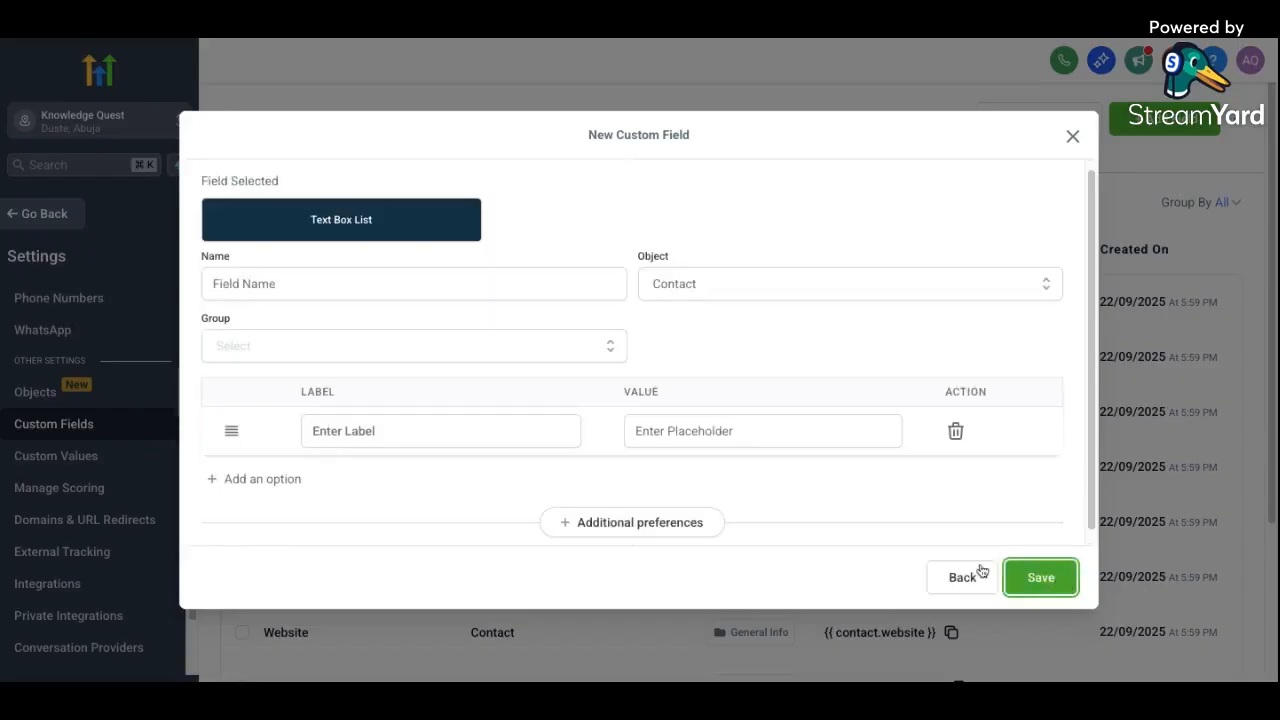
Name the new custom field AI_Services
left_click(432, 283)
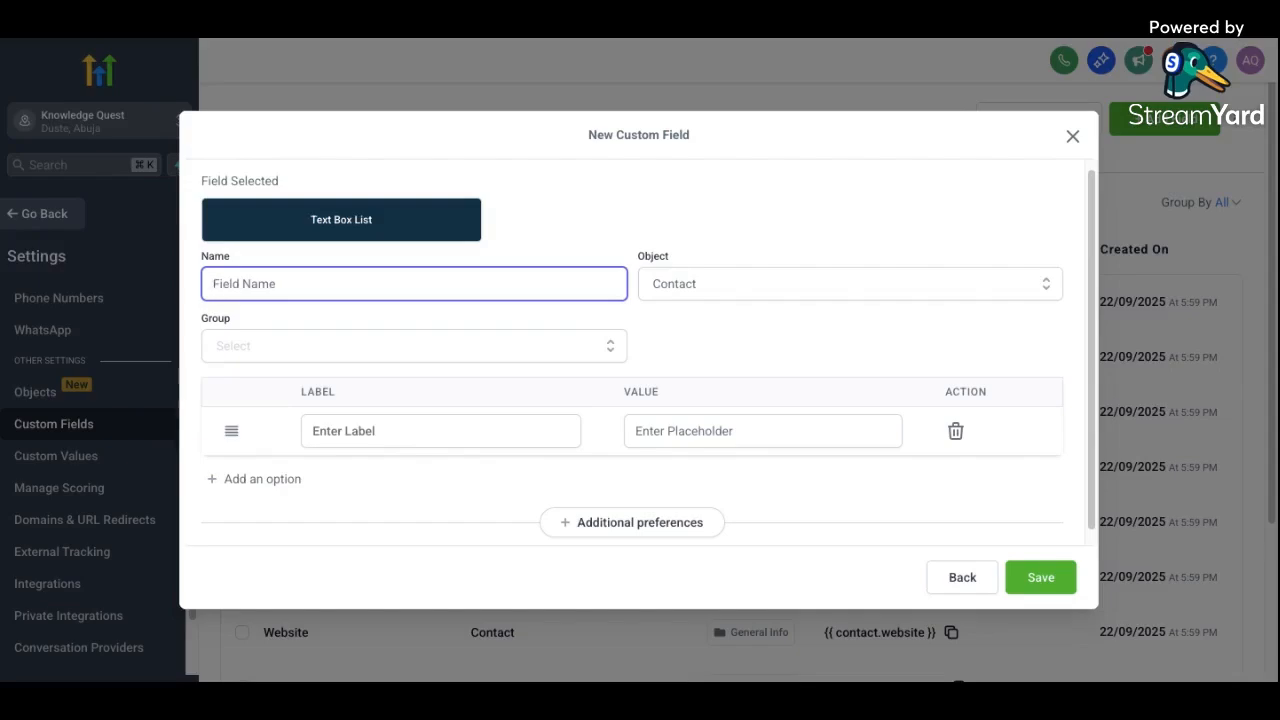
type("A")
type("L_")
type("Ur")
type("ge")
key("BackSpace")
key("BackSpace")
key("BackSpace")
key("BackSpace")
type("Services")
Assign the custom field to the Contact object and the Additional Info group
left_click(700, 300)
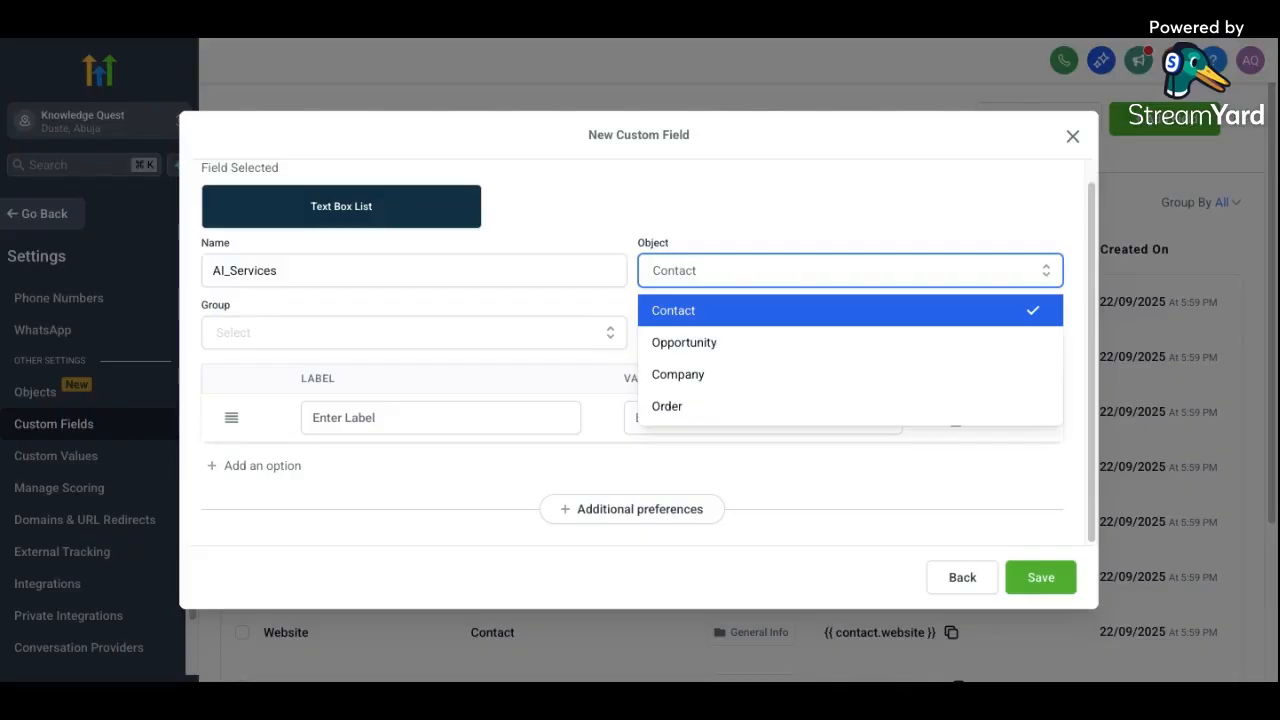
left_click(735, 322)
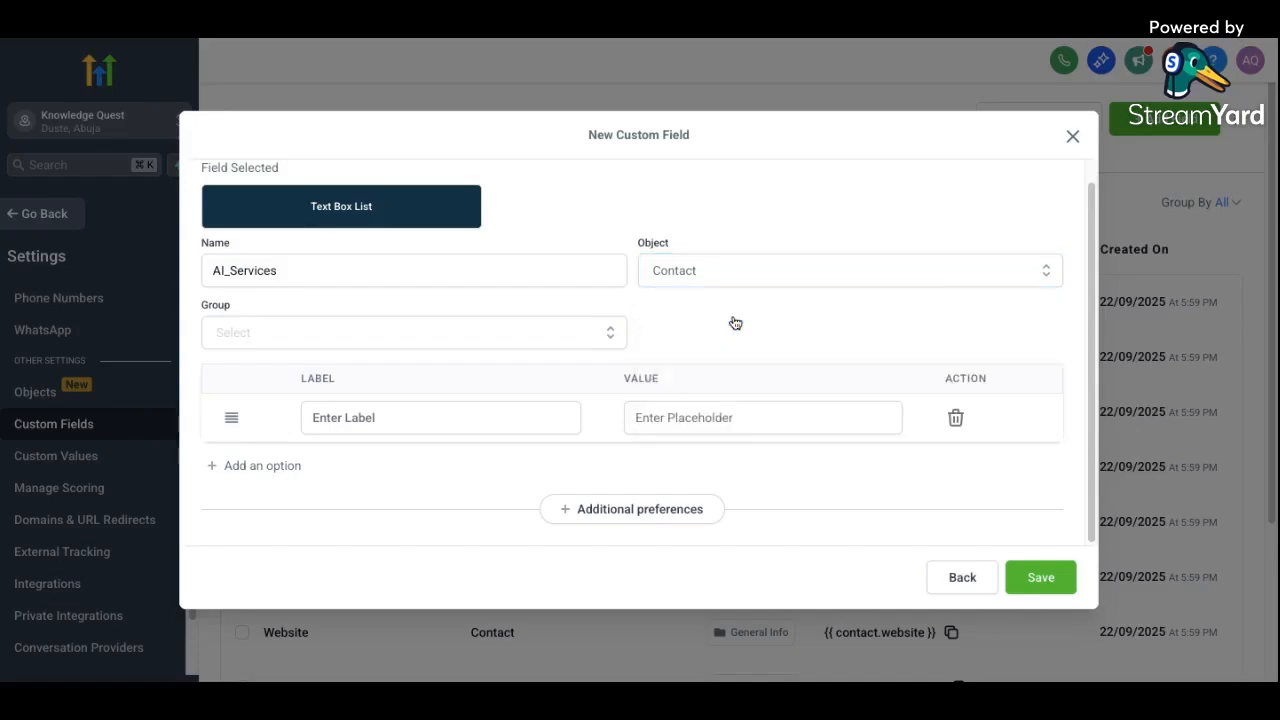
left_click(461, 417)
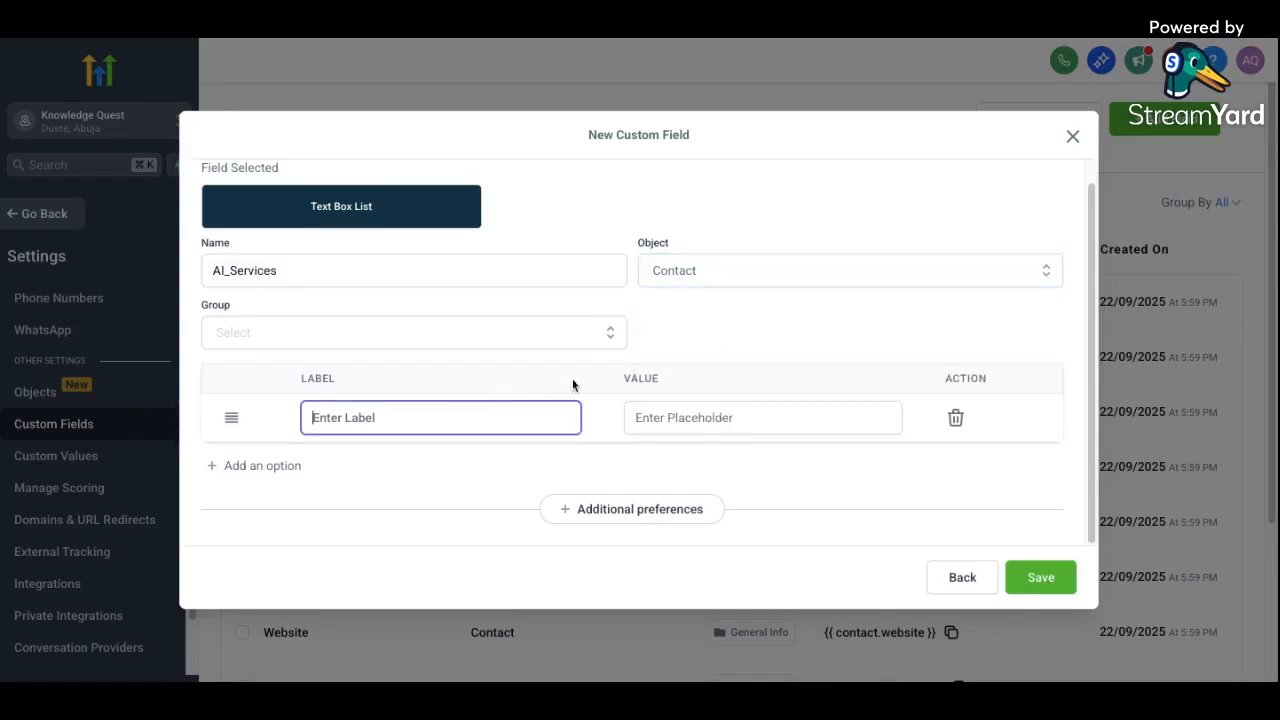
left_click(526, 343)
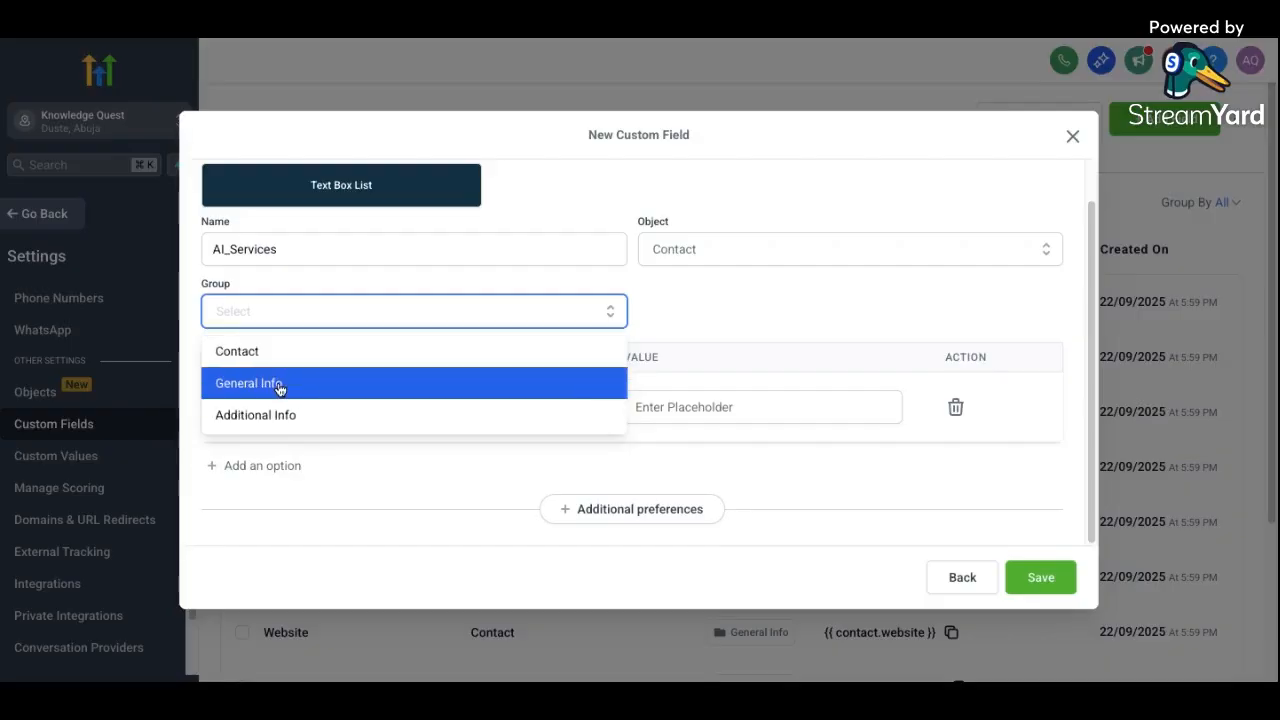
left_click(278, 414)
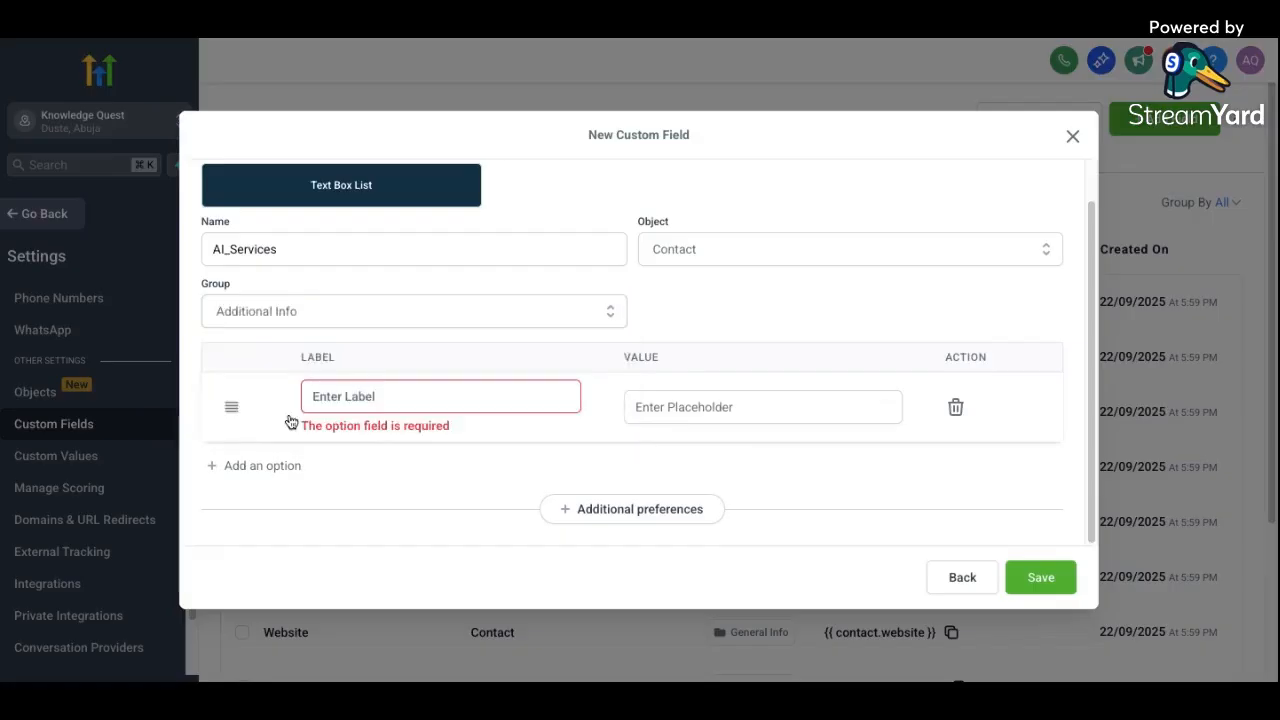
Set the label of the field's first option to plumbing
left_click(380, 398)
left_click(390, 353)
left_click(378, 394)
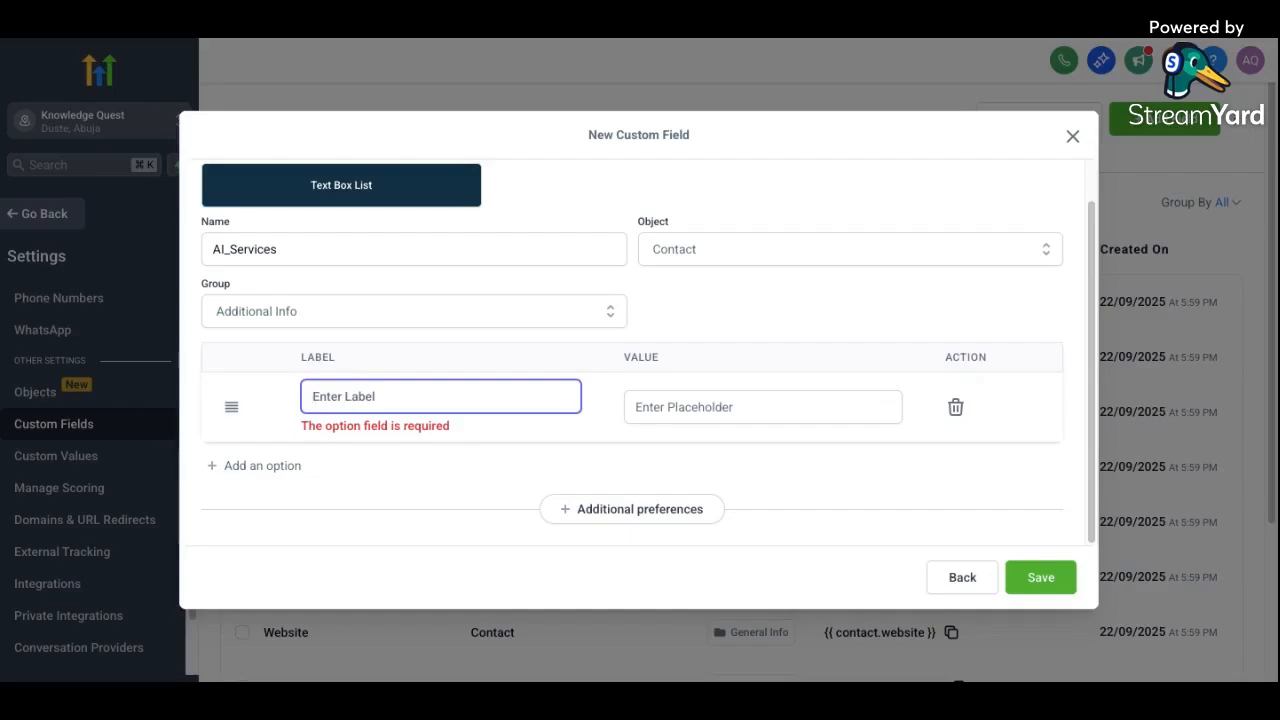
type("p")
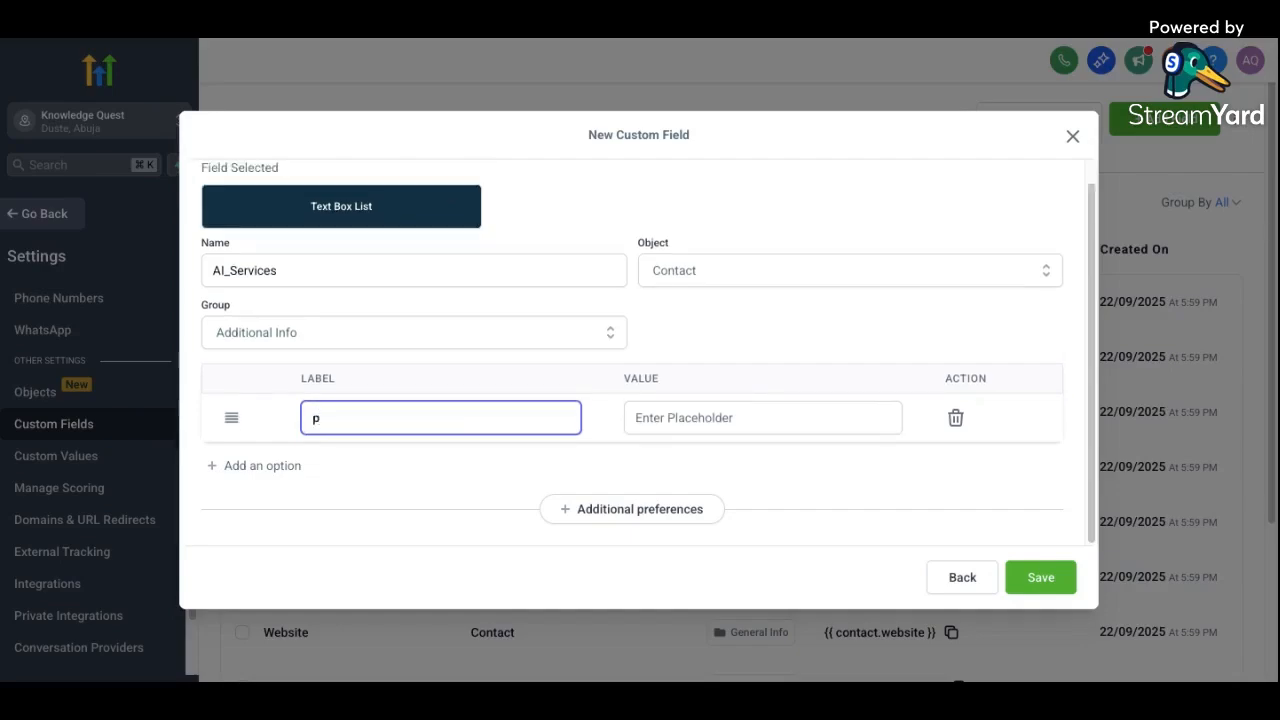
type("lumbing")
left_click(726, 422)
Check the unique key in the new field's additional preferences, and save the AI_Services custom field
left_click(640, 507)
scroll(638, 460, "down", 1)
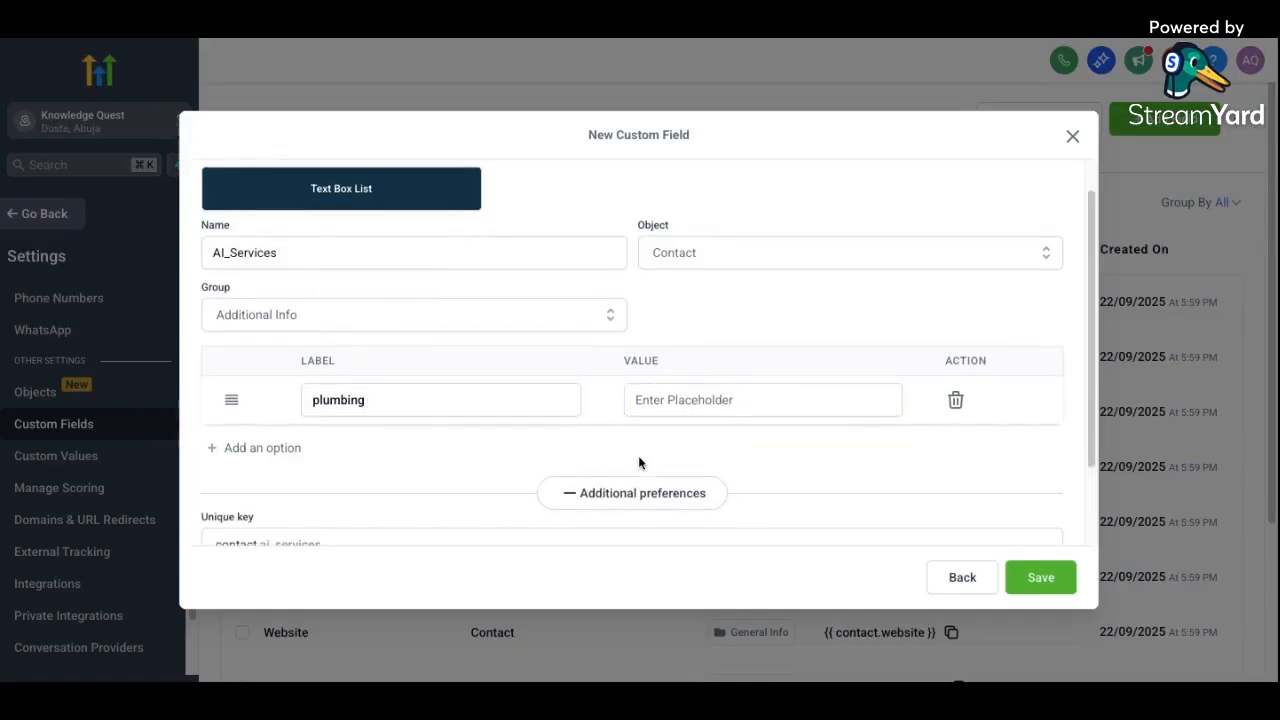
scroll(562, 438, "down", 2)
left_click(544, 435)
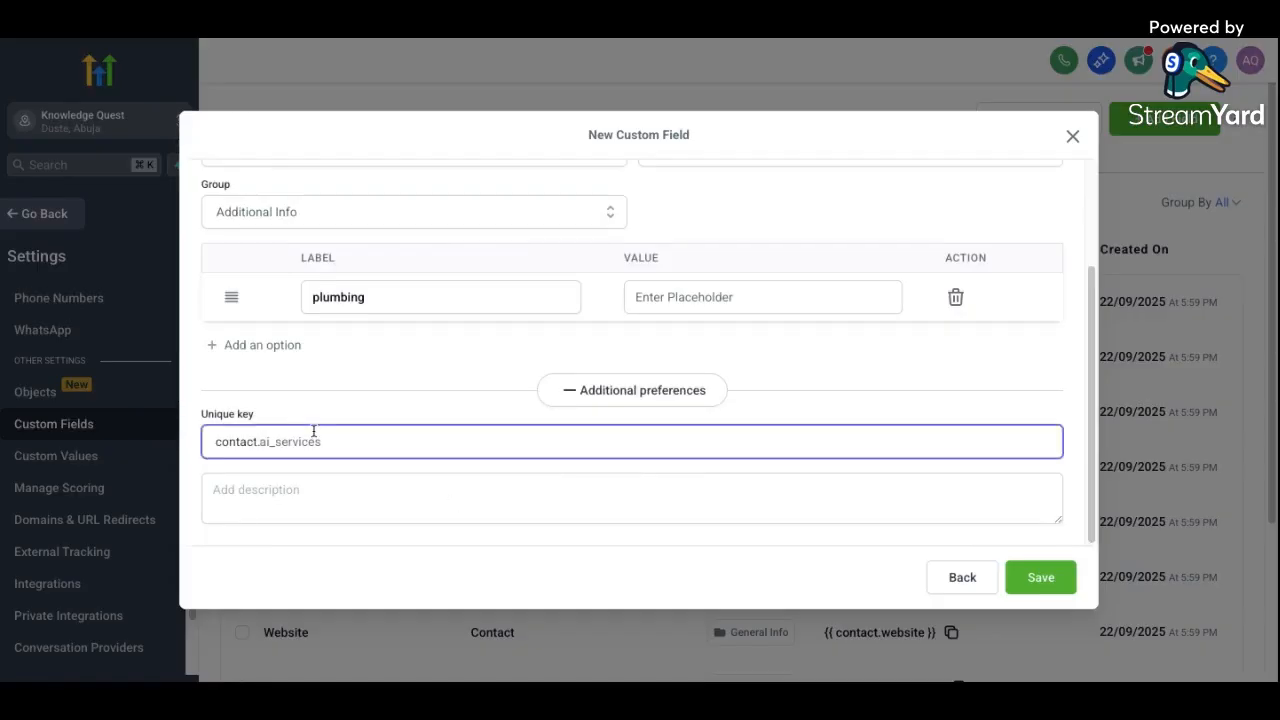
scroll(616, 420, "up", 3)
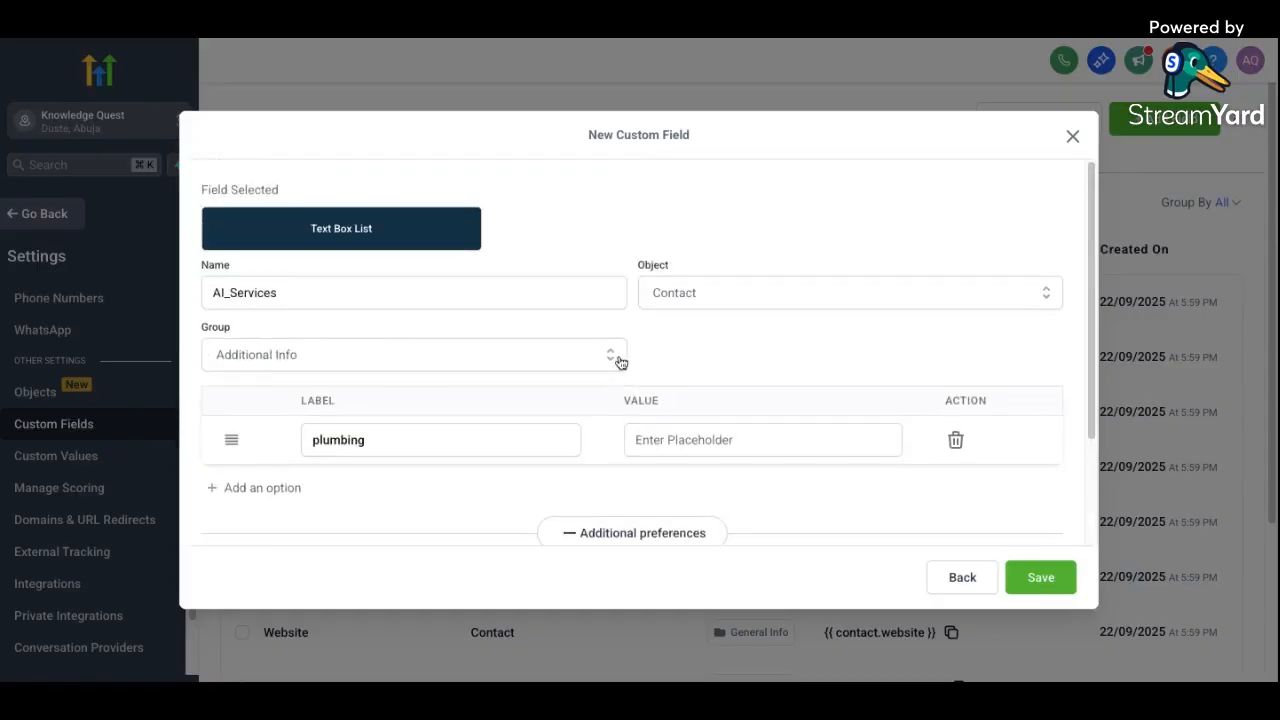
scroll(616, 362, "down", 3)
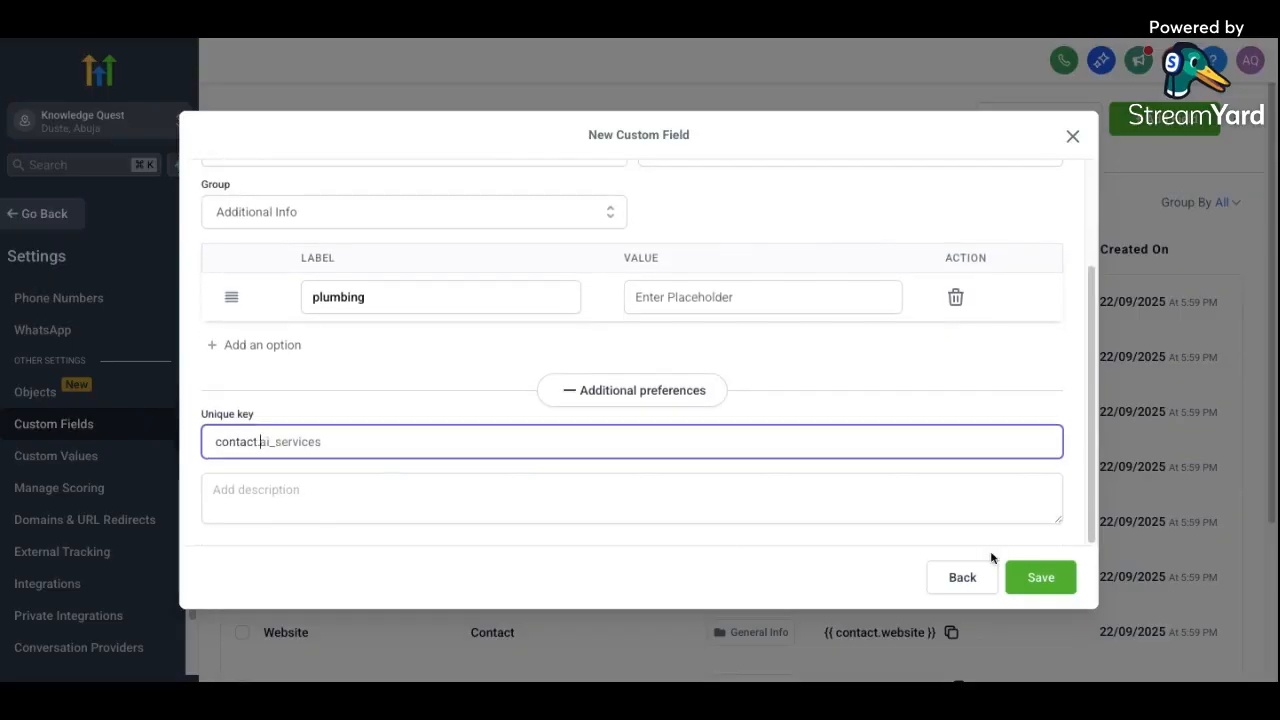
left_click(1035, 578)
left_click(1035, 578)
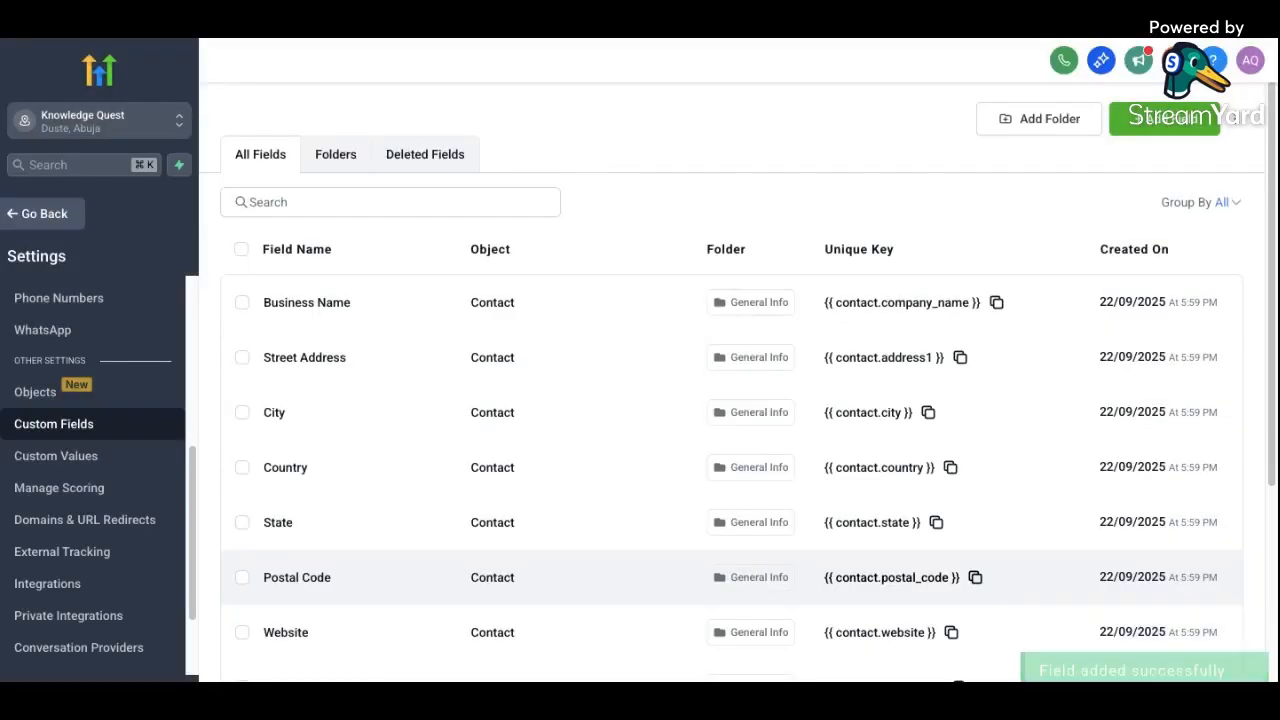
Copy the unique key of the AI_Services field from the custom fields list
scroll(1028, 525, "down", 3)
scroll(1025, 525, "down", 1)
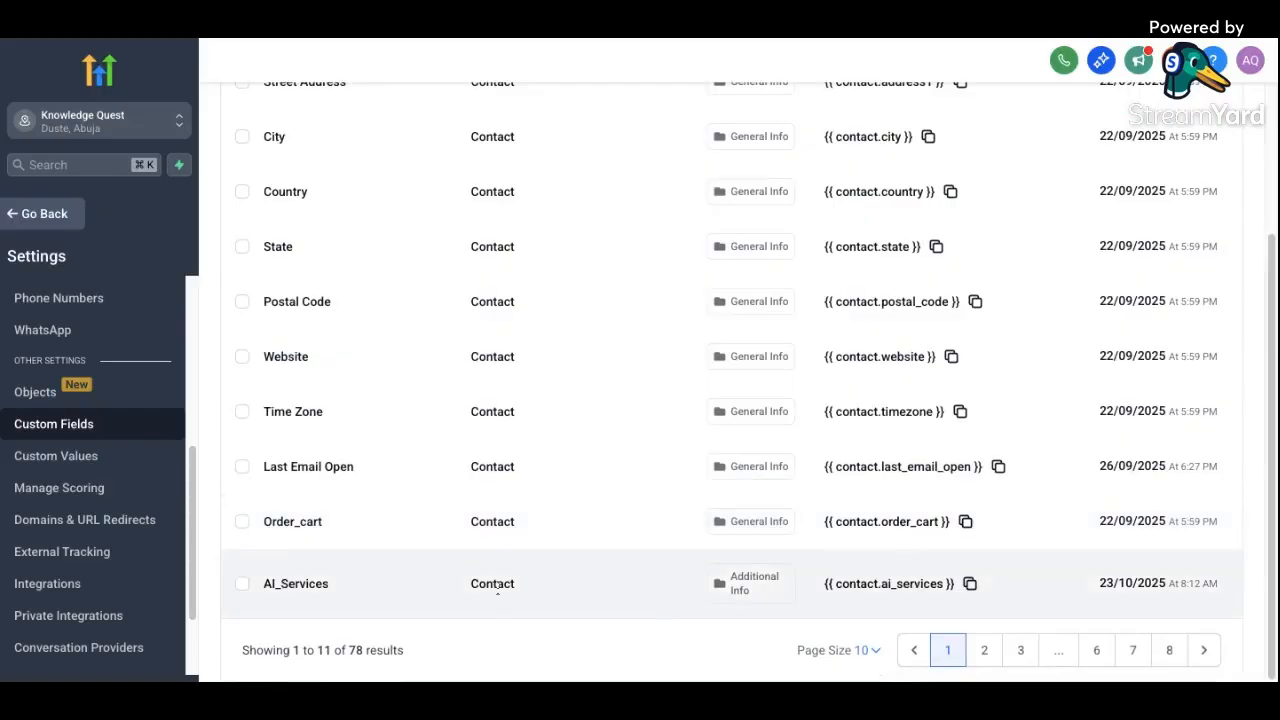
left_click(969, 584)
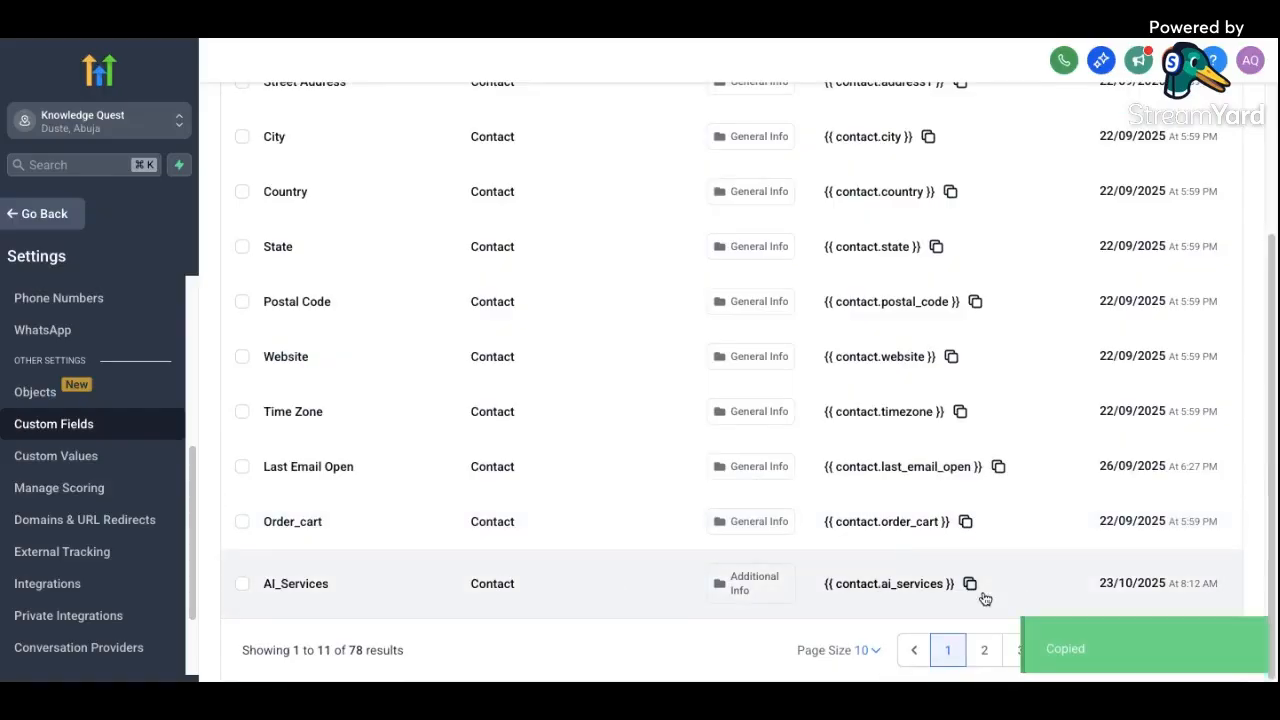
left_click(967, 584)
left_click(967, 584)
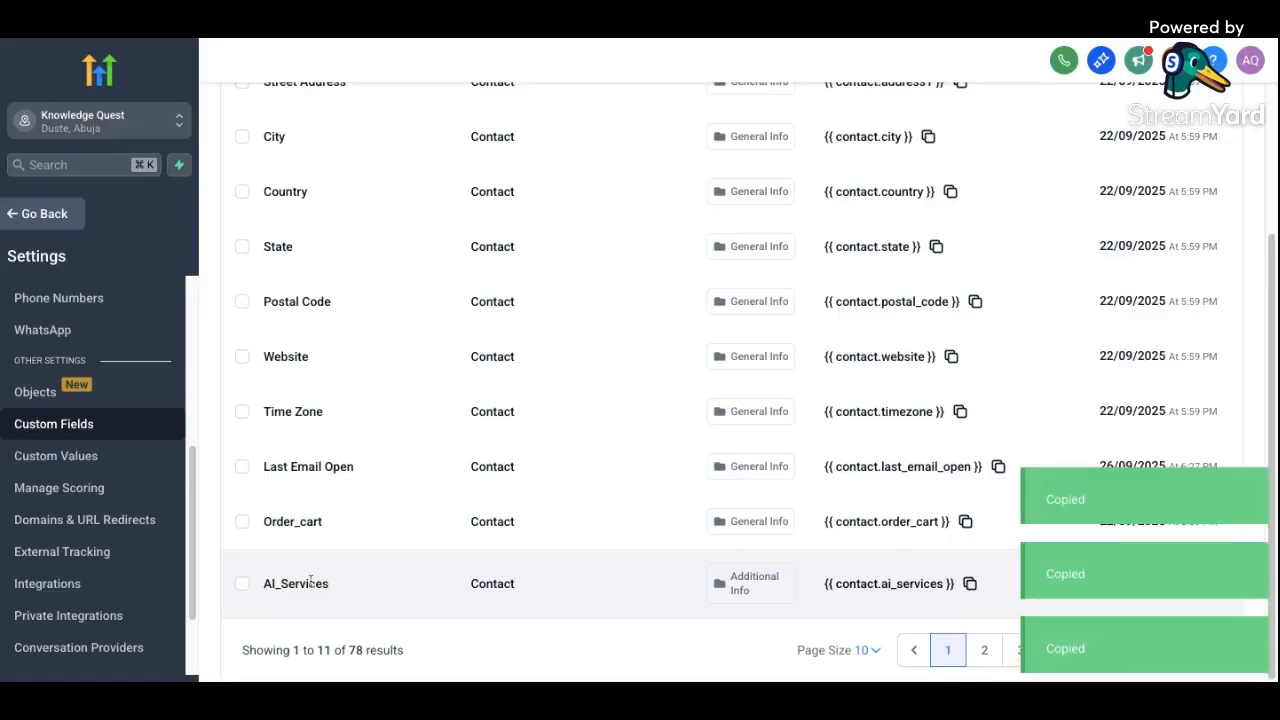
Edit the AI_Services custom field, set its option label to Service, and save the change
left_click(244, 587)
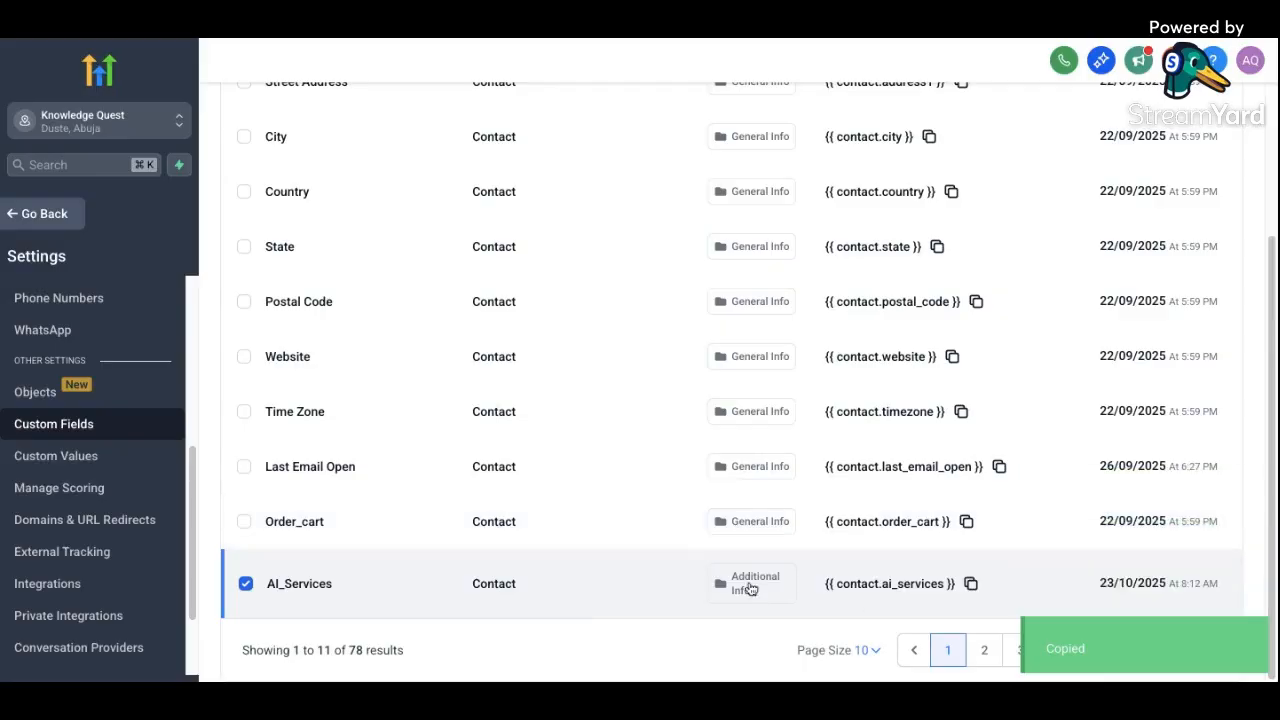
scroll(809, 583, "up", 1)
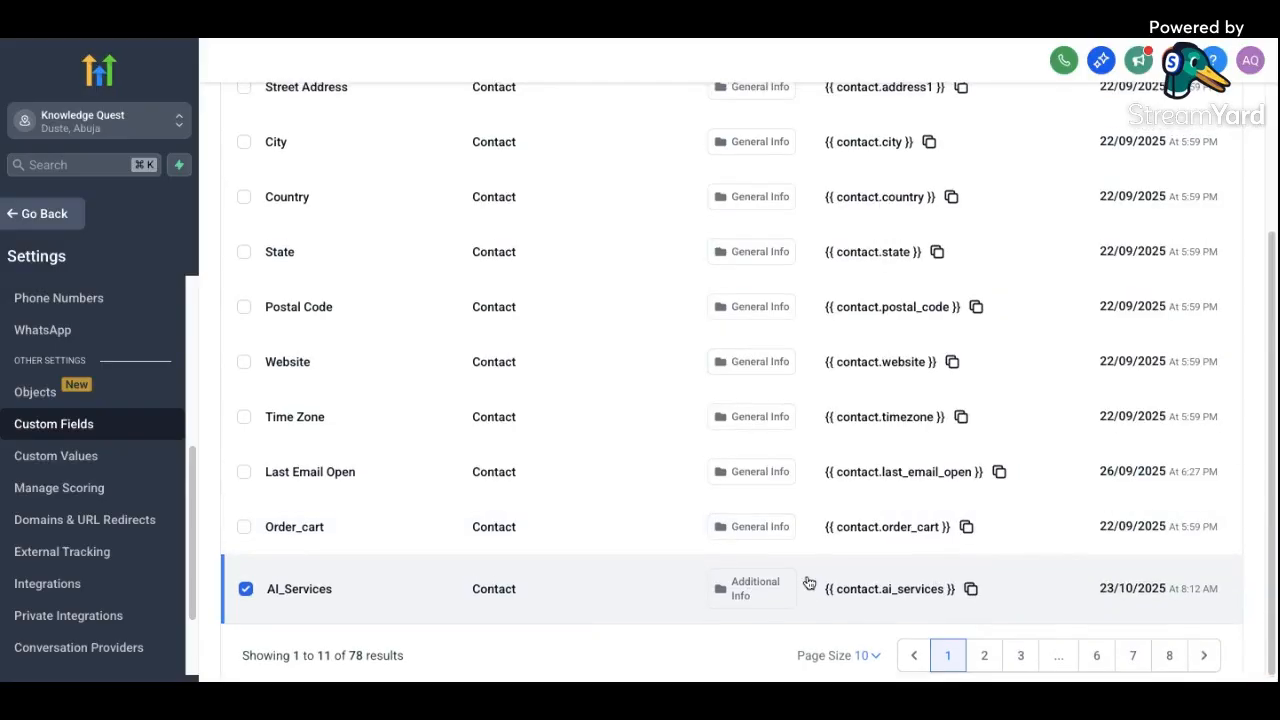
scroll(809, 583, "up", 4)
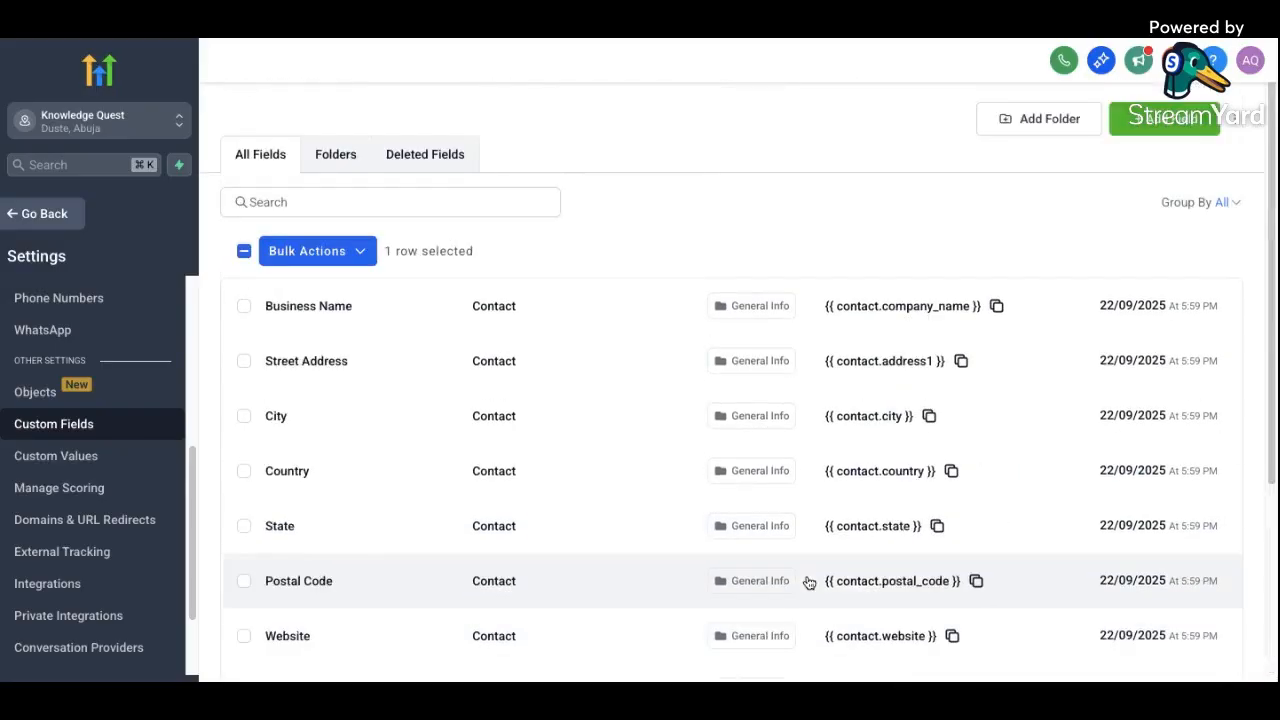
left_click(361, 258)
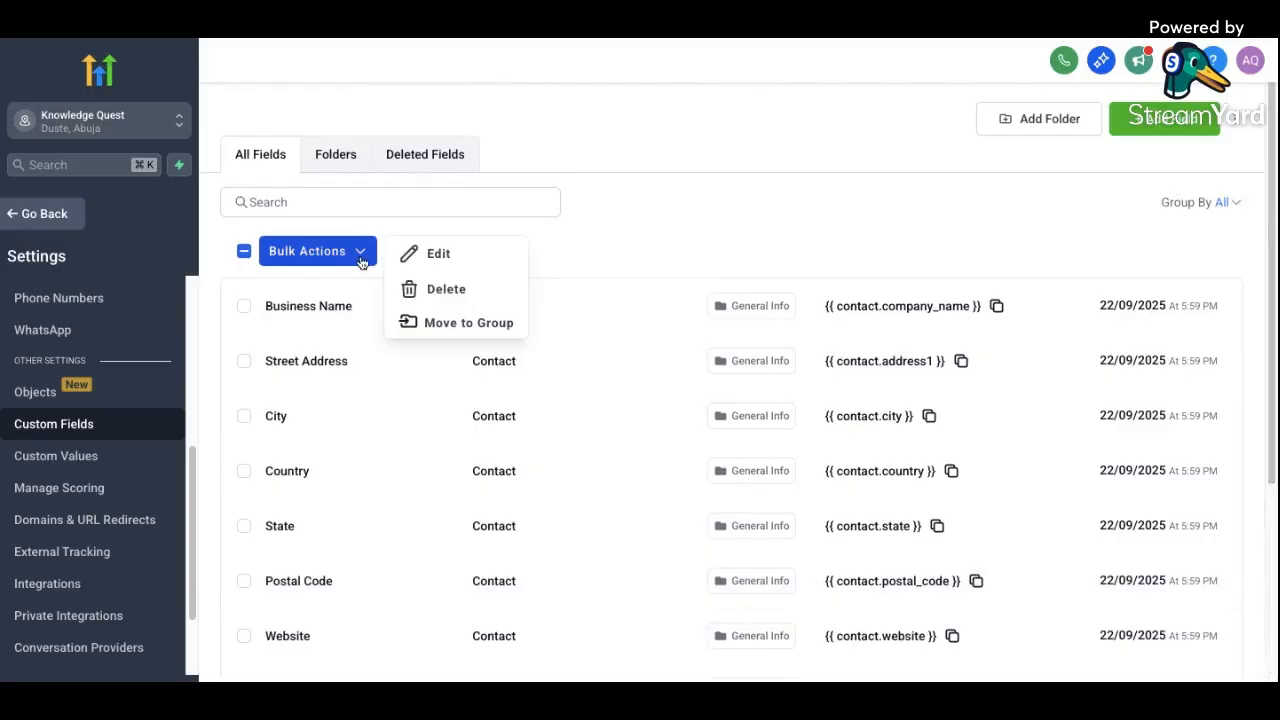
left_click(433, 267)
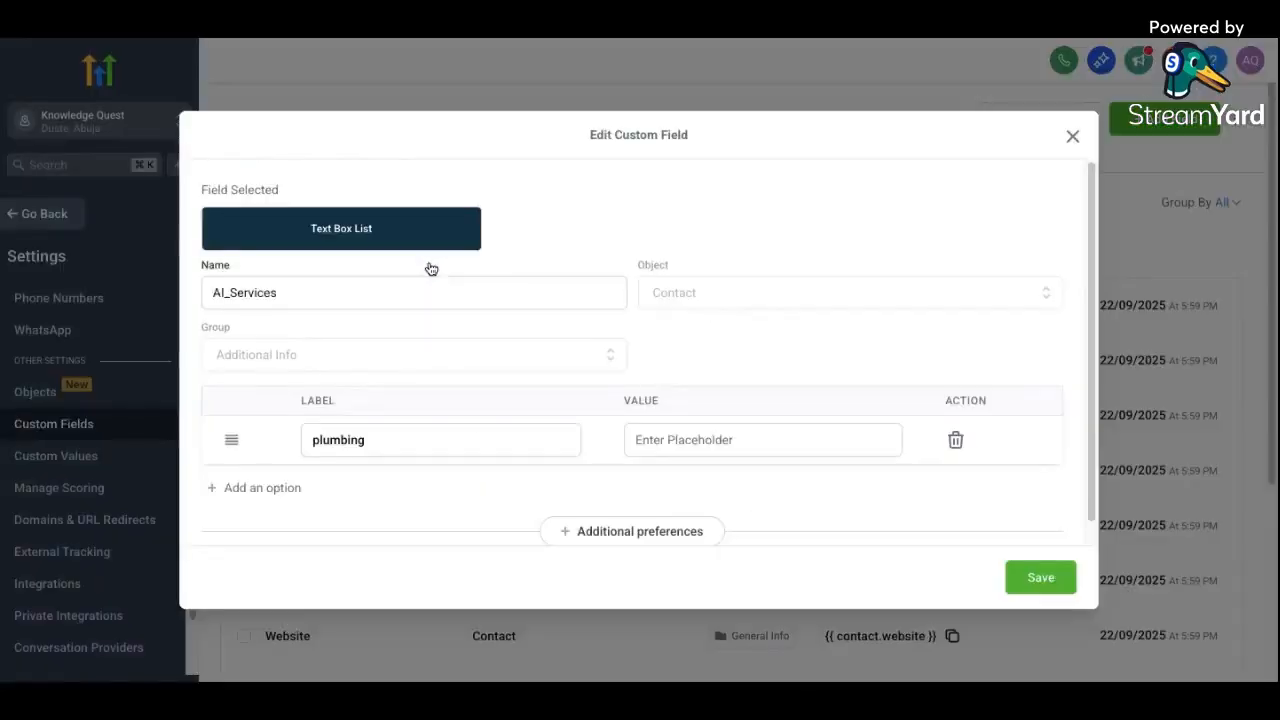
left_click(376, 431)
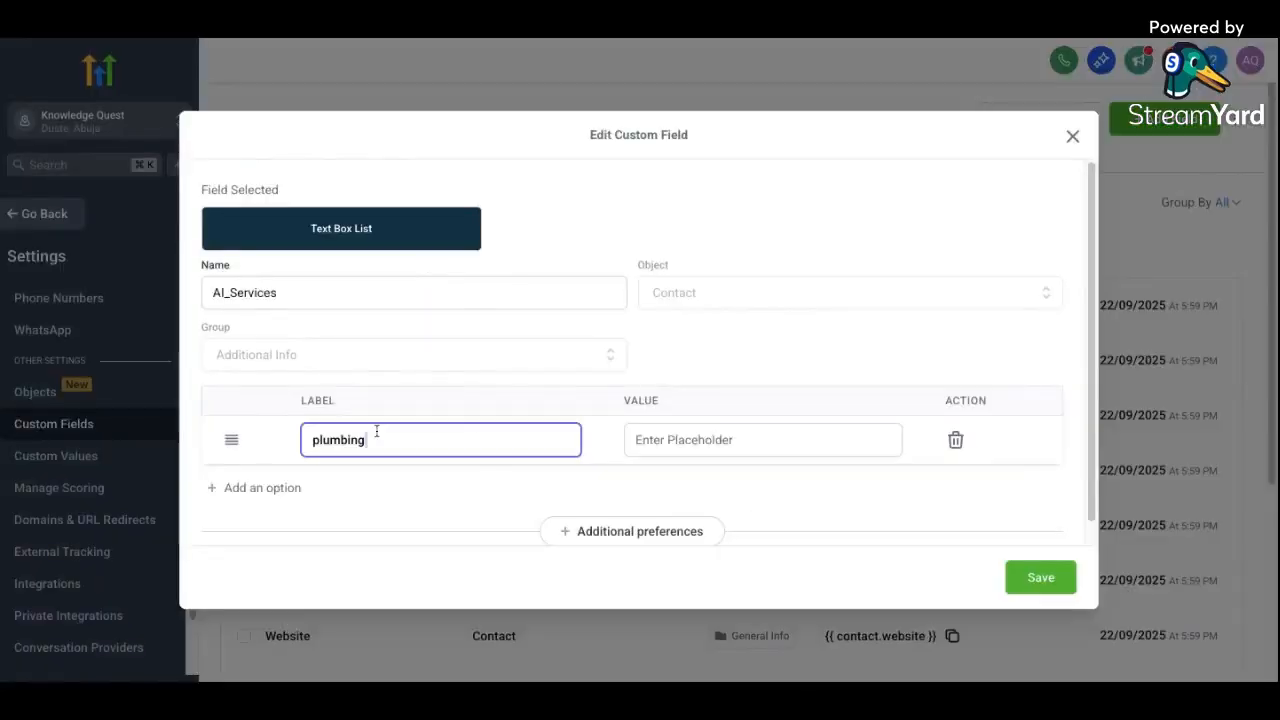
double_click(376, 431)
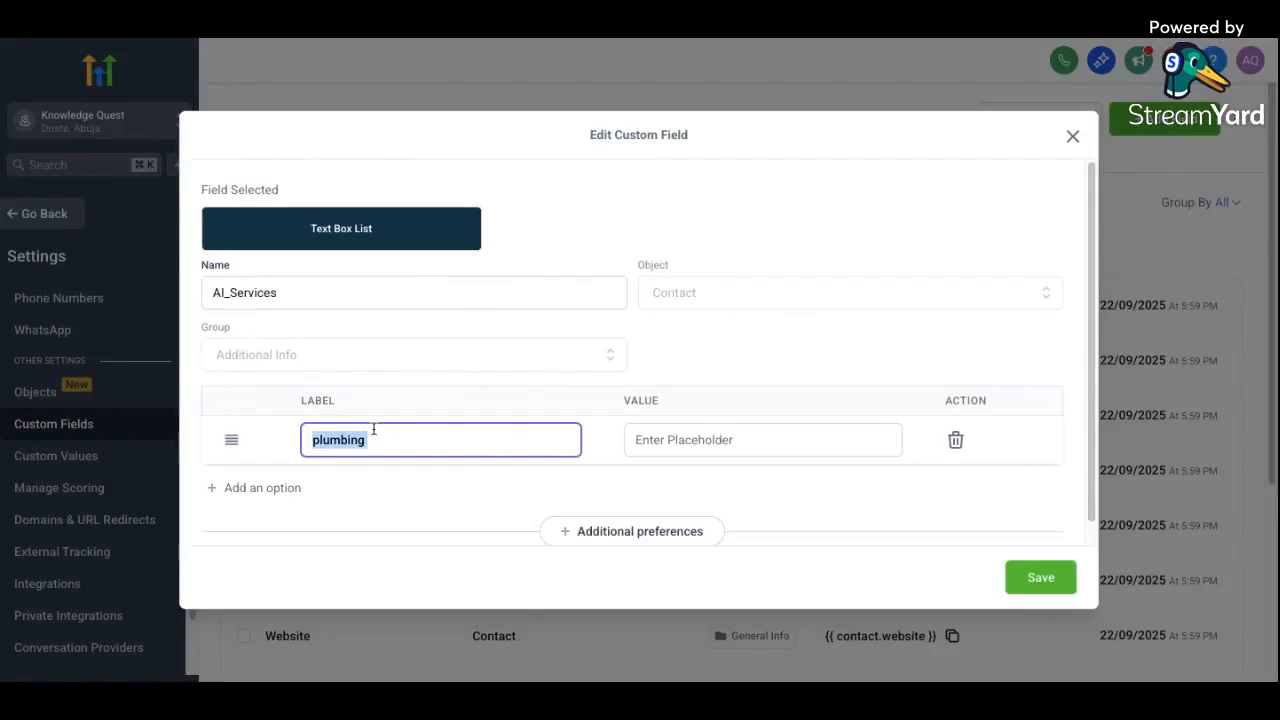
type("Service")
left_click(1012, 578)
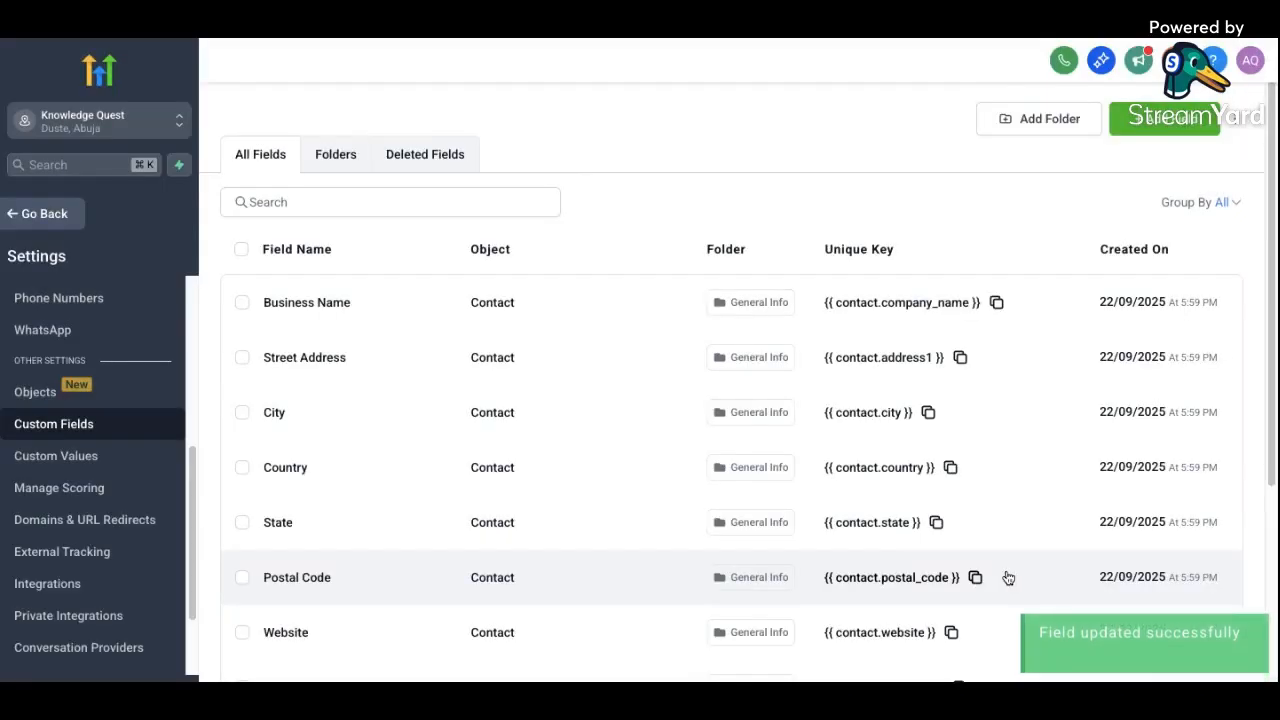
Open the Orders custom object and review its names, primary display field and description
scroll(462, 470, "down", 1)
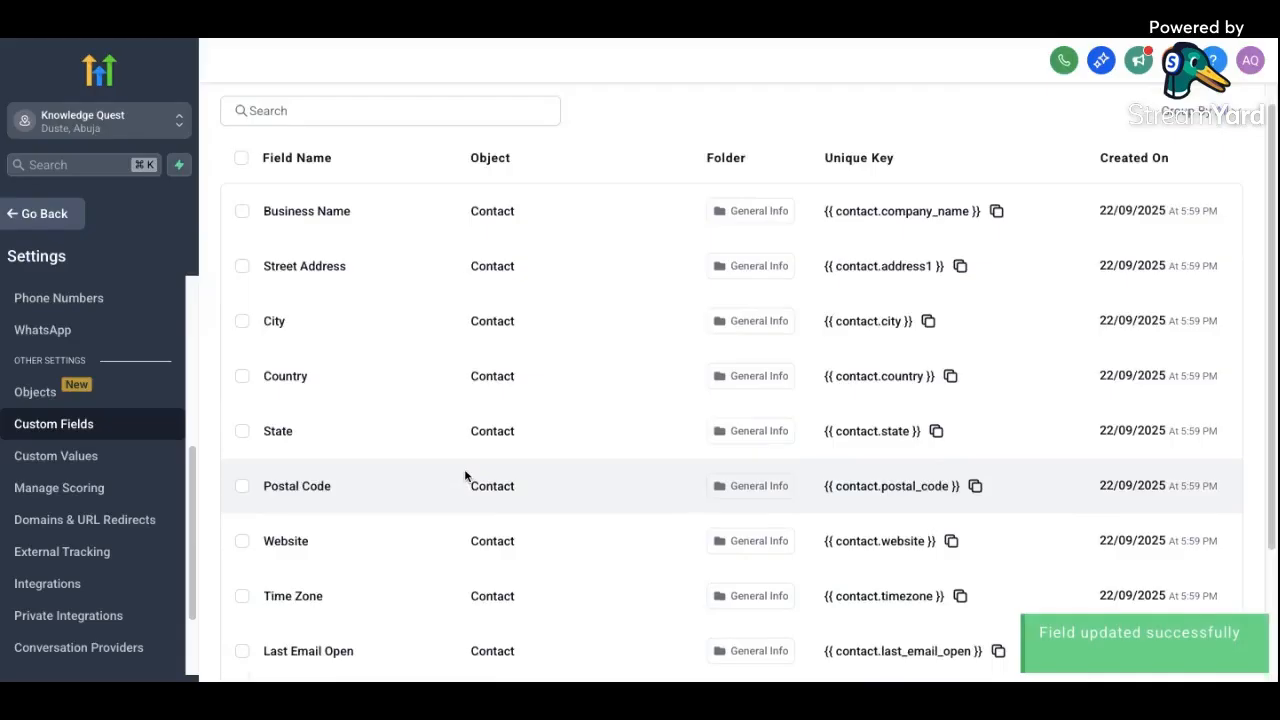
scroll(400, 514, "up", 1)
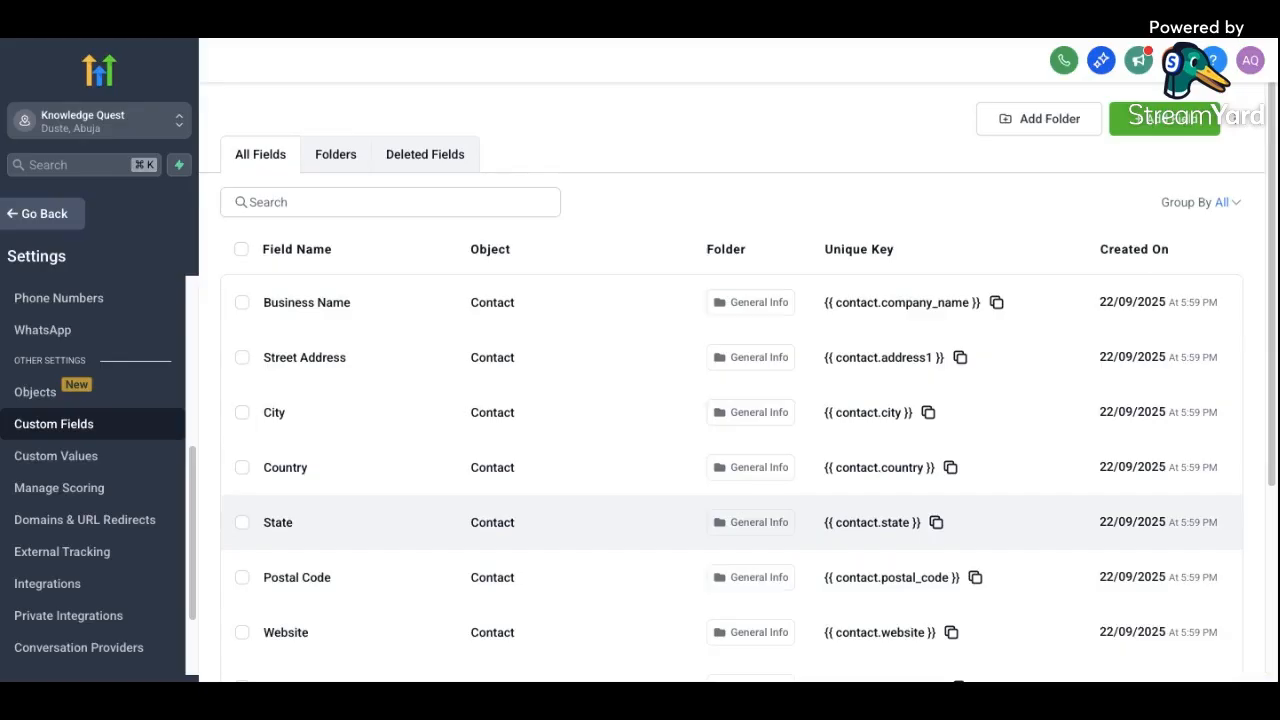
left_click(110, 393)
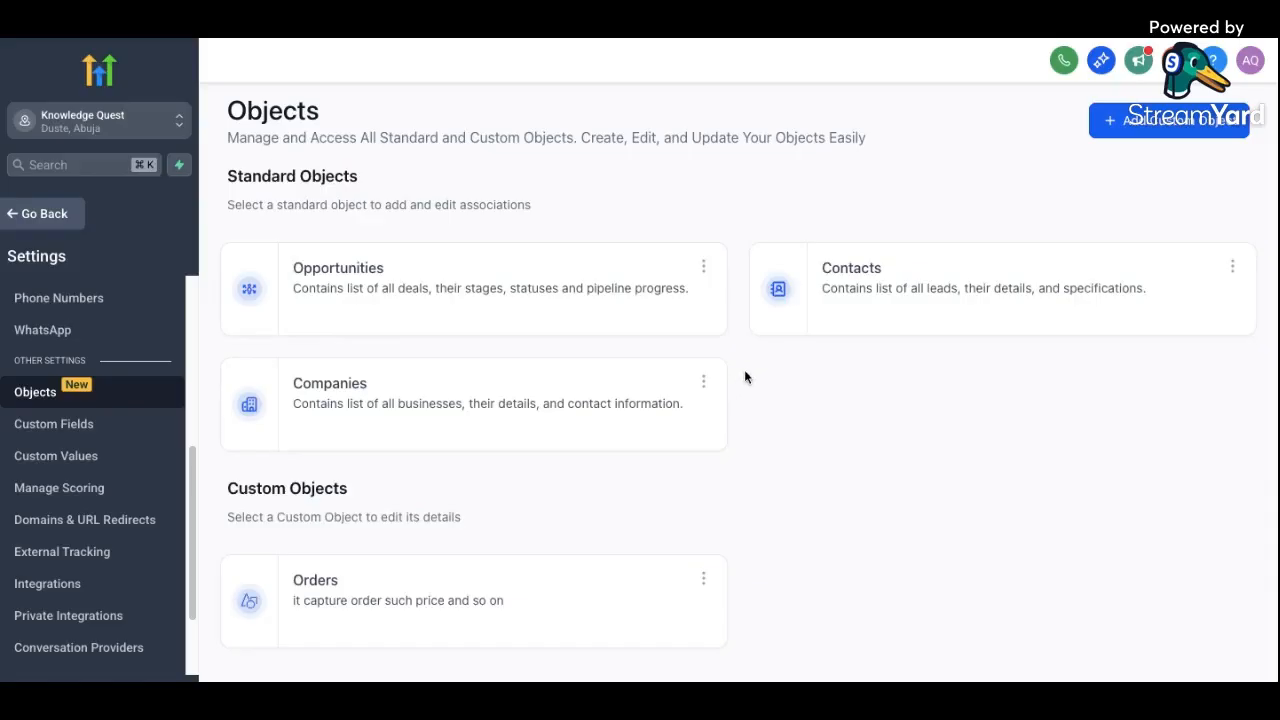
left_click(415, 594)
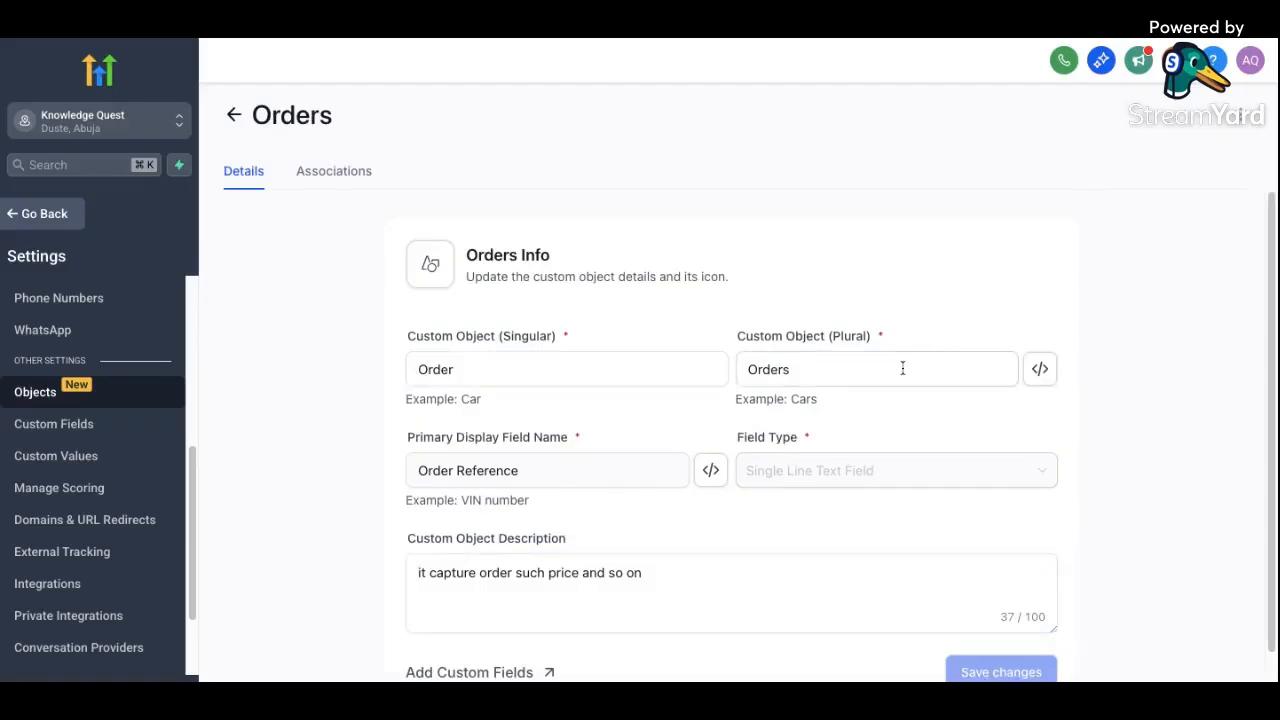
scroll(833, 466, "down", 1)
scroll(835, 465, "down", 1)
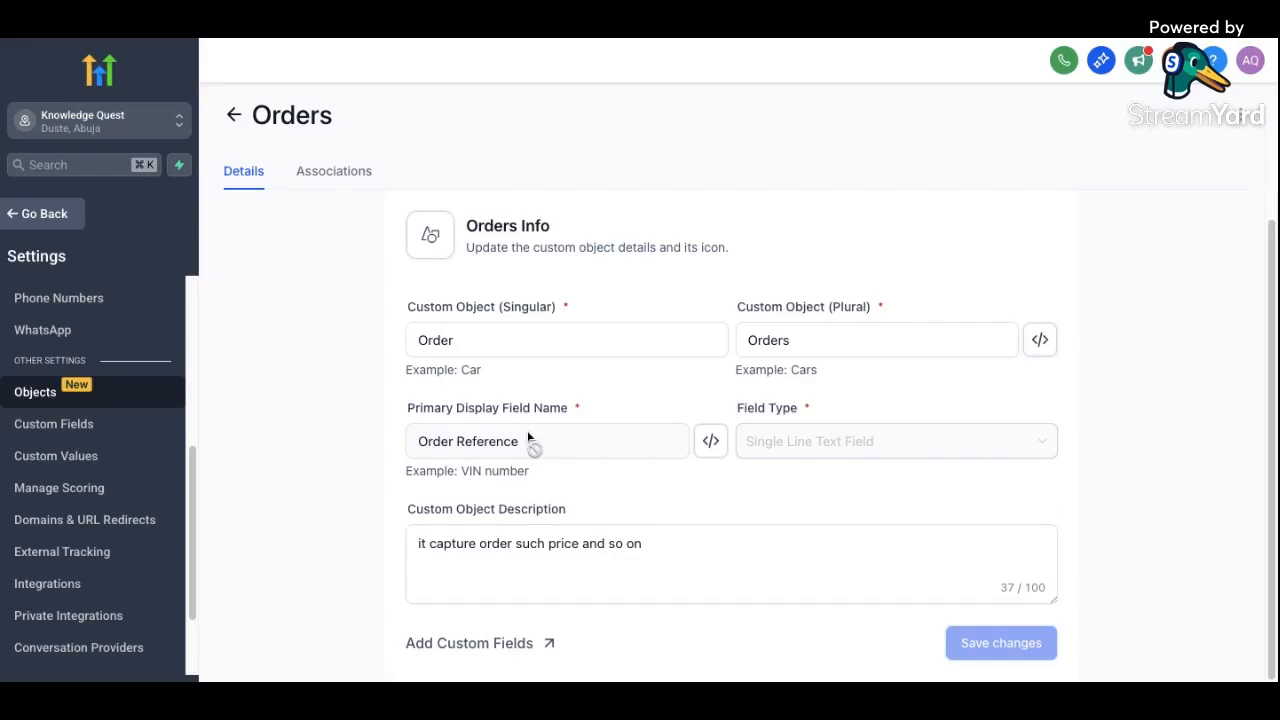
left_click(486, 594)
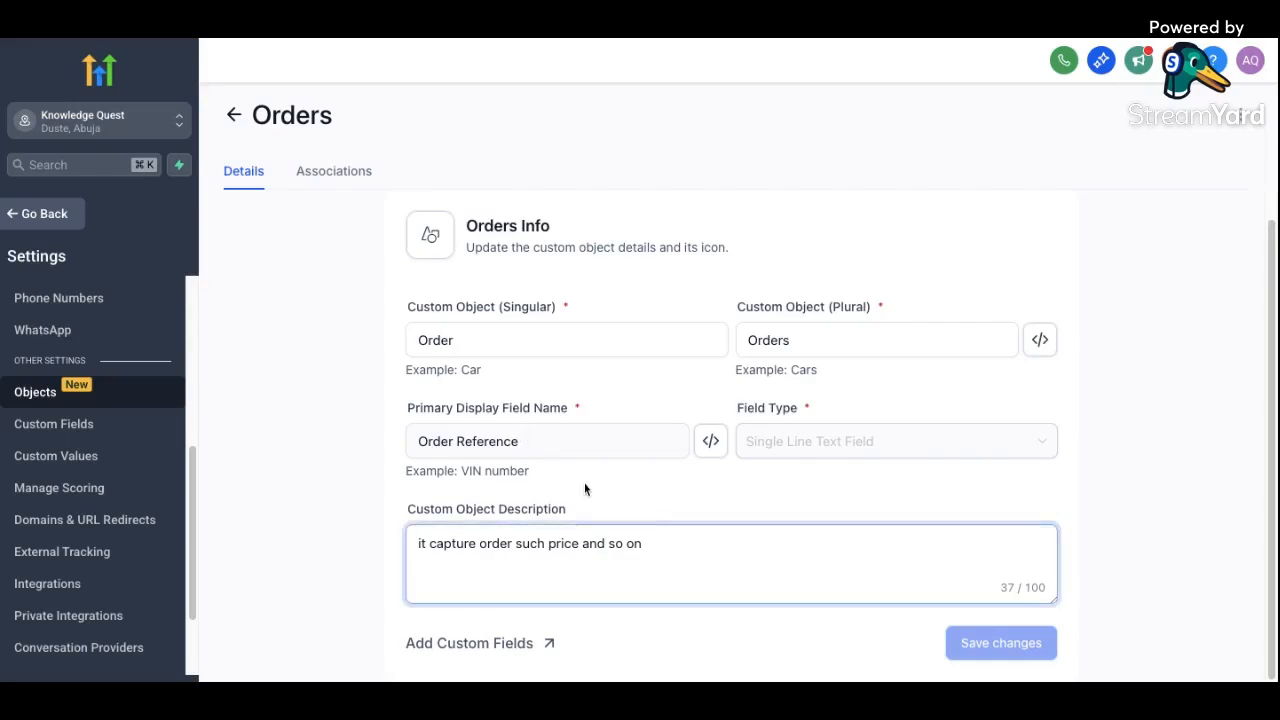
Start a new custom field from the Orders object, choose the Multi Line type, and continue to its details
left_click(516, 644)
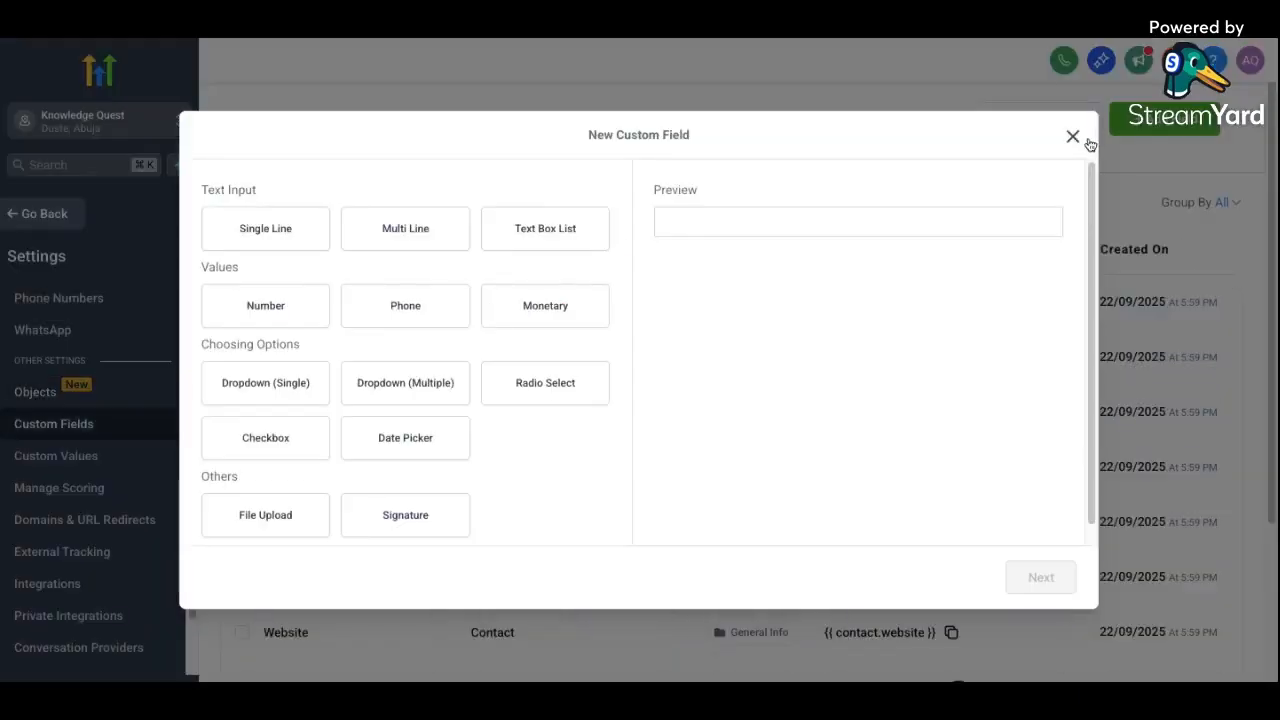
left_click(311, 374)
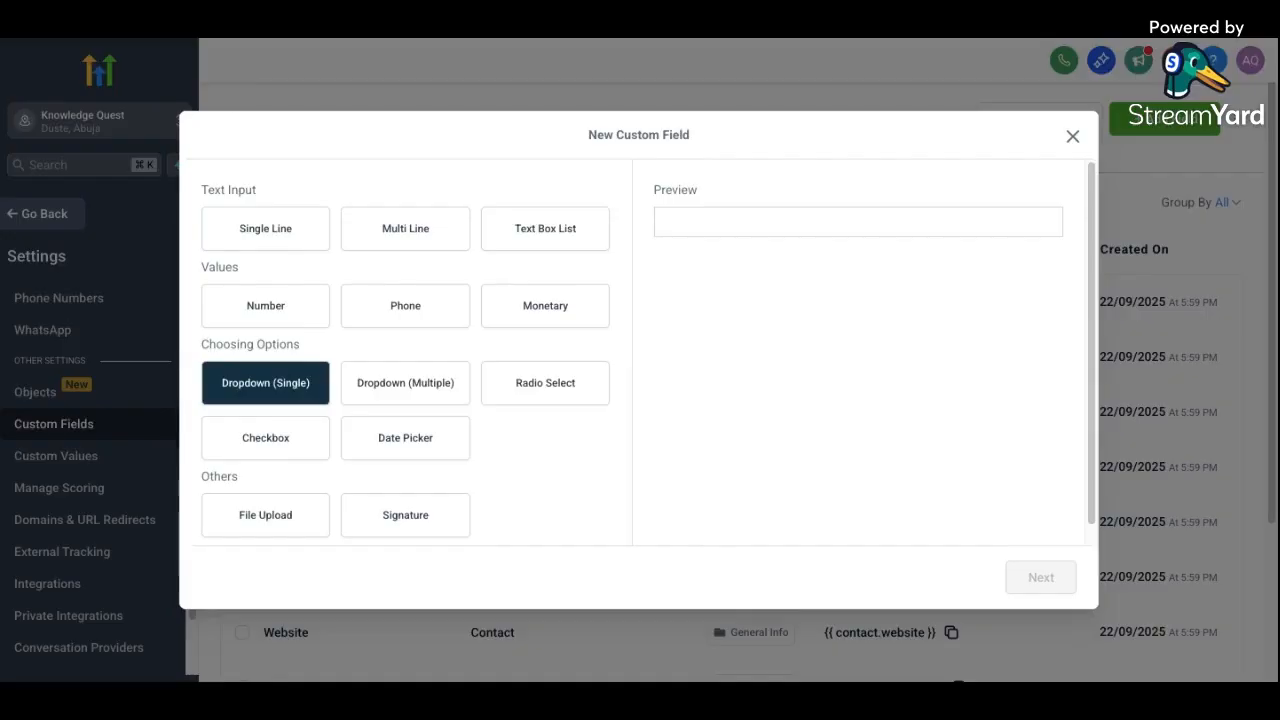
left_click(445, 238)
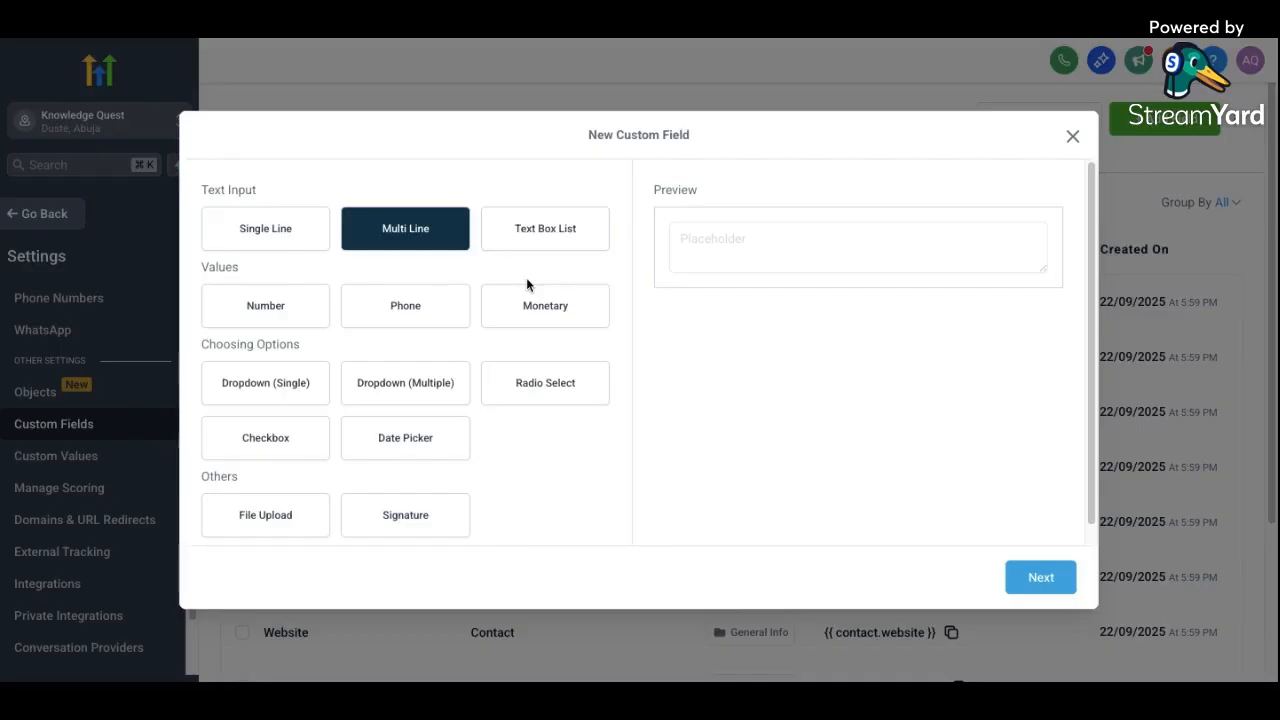
left_click(1008, 574)
Name the new Multi Line field AI_producr Prices
left_click(404, 322)
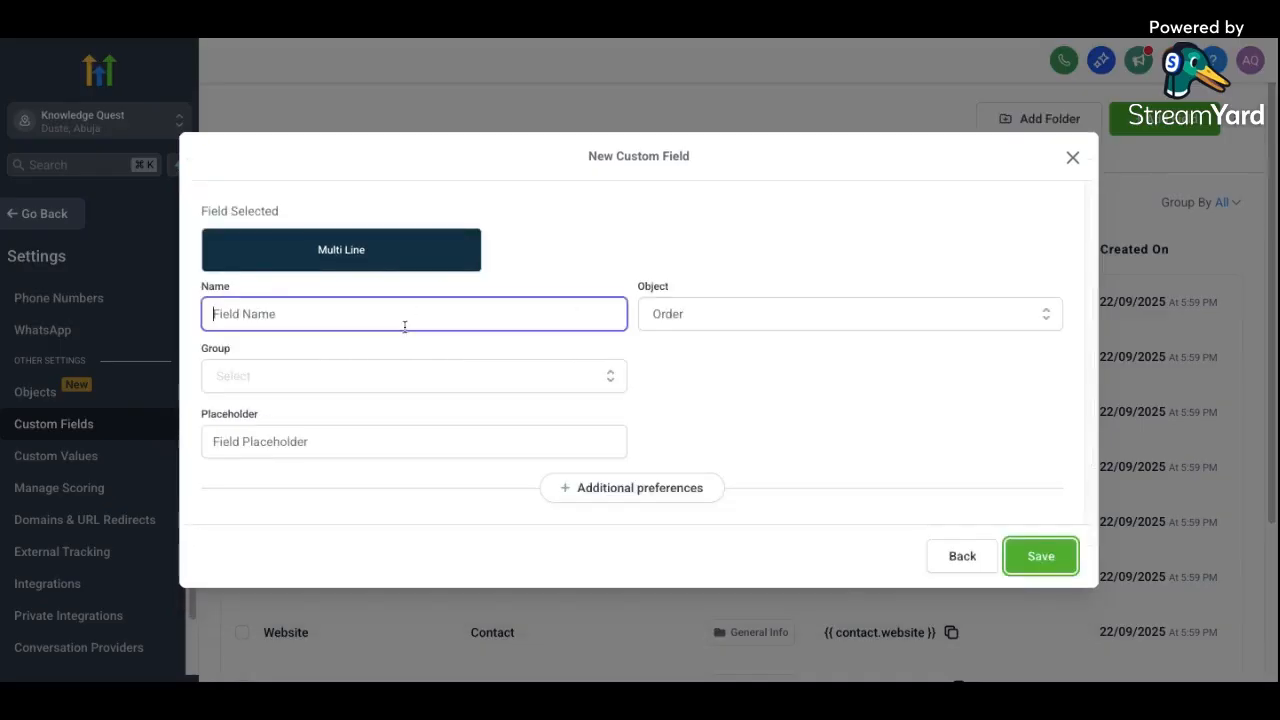
type("AI")
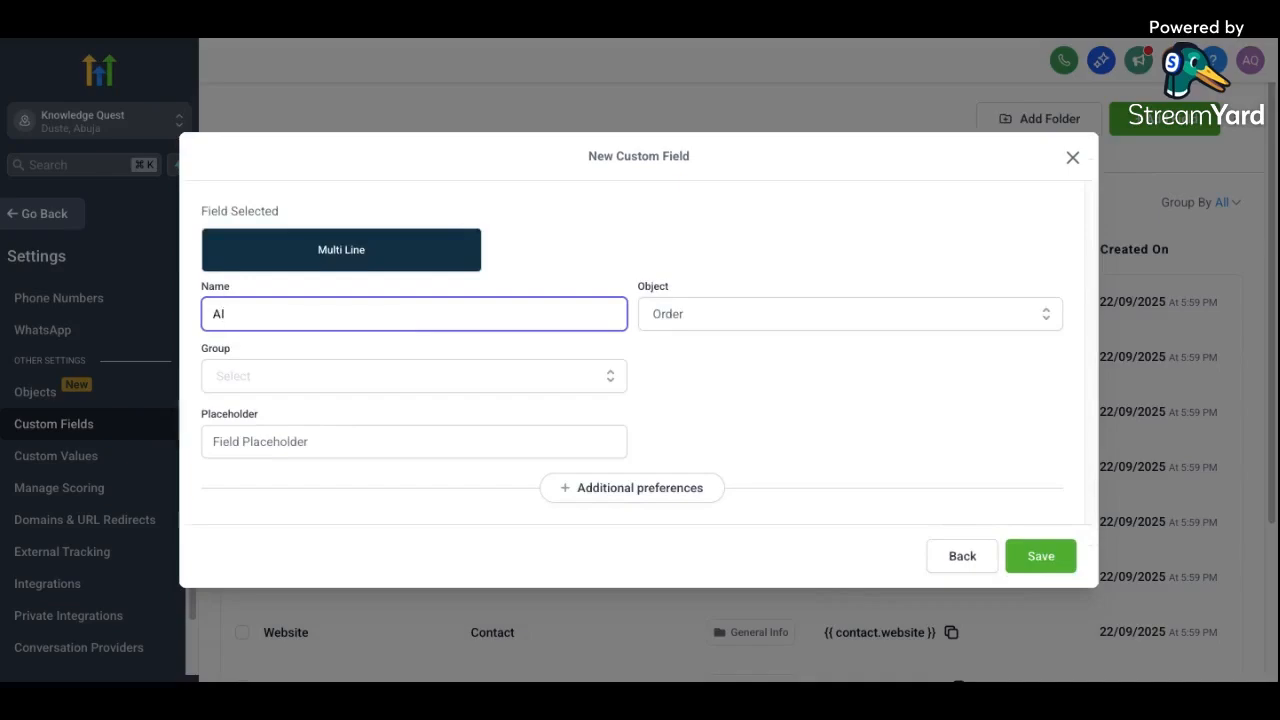
type("_producr Prices")
Assign the AI_producr Prices field to the Contact object and the Contact group
left_click(674, 331)
left_click(678, 351)
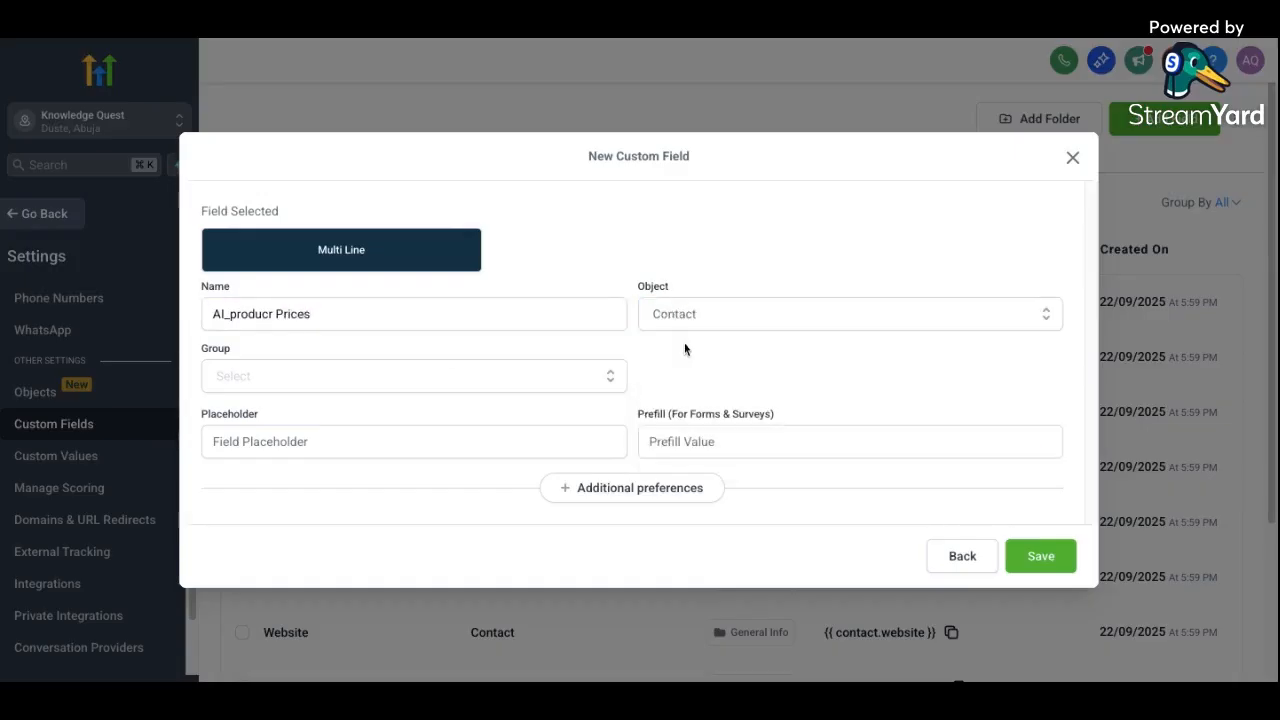
left_click(480, 376)
left_click(336, 418)
left_click(336, 451)
left_click(358, 404)
Set the field's placeholder to "prices of commodity" and save the custom field
left_click(354, 443)
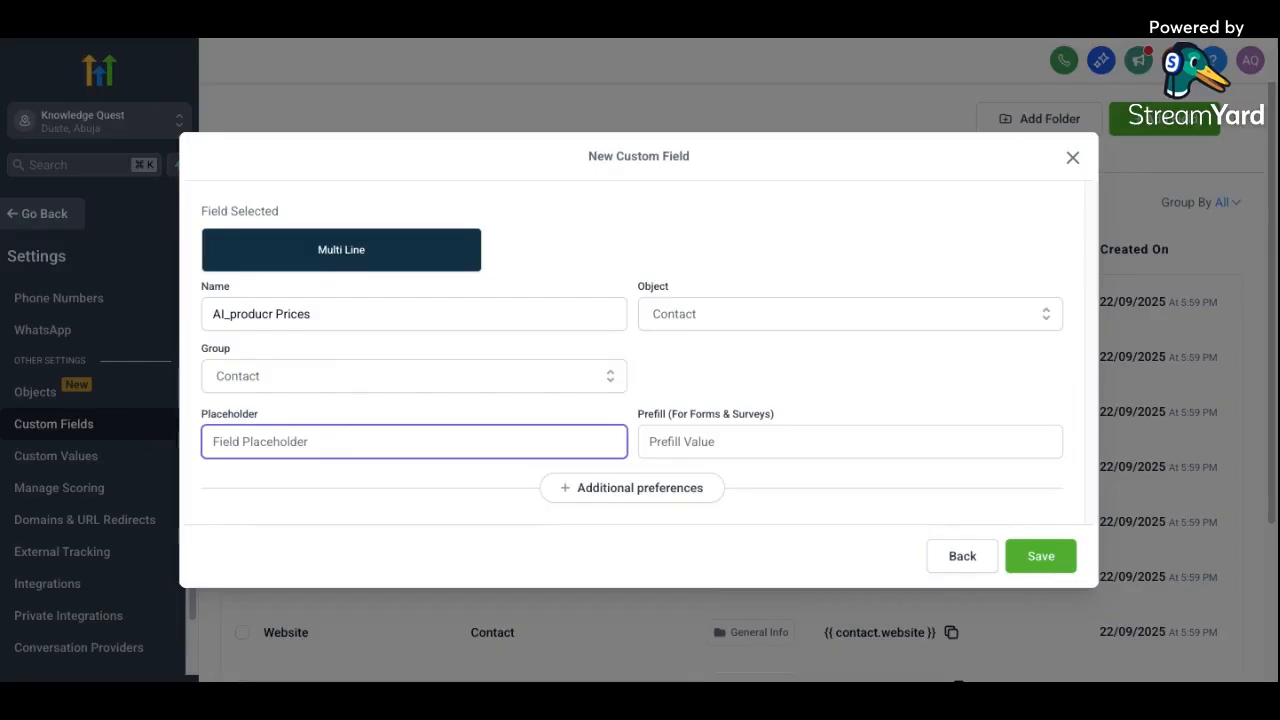
type("prices of commodity")
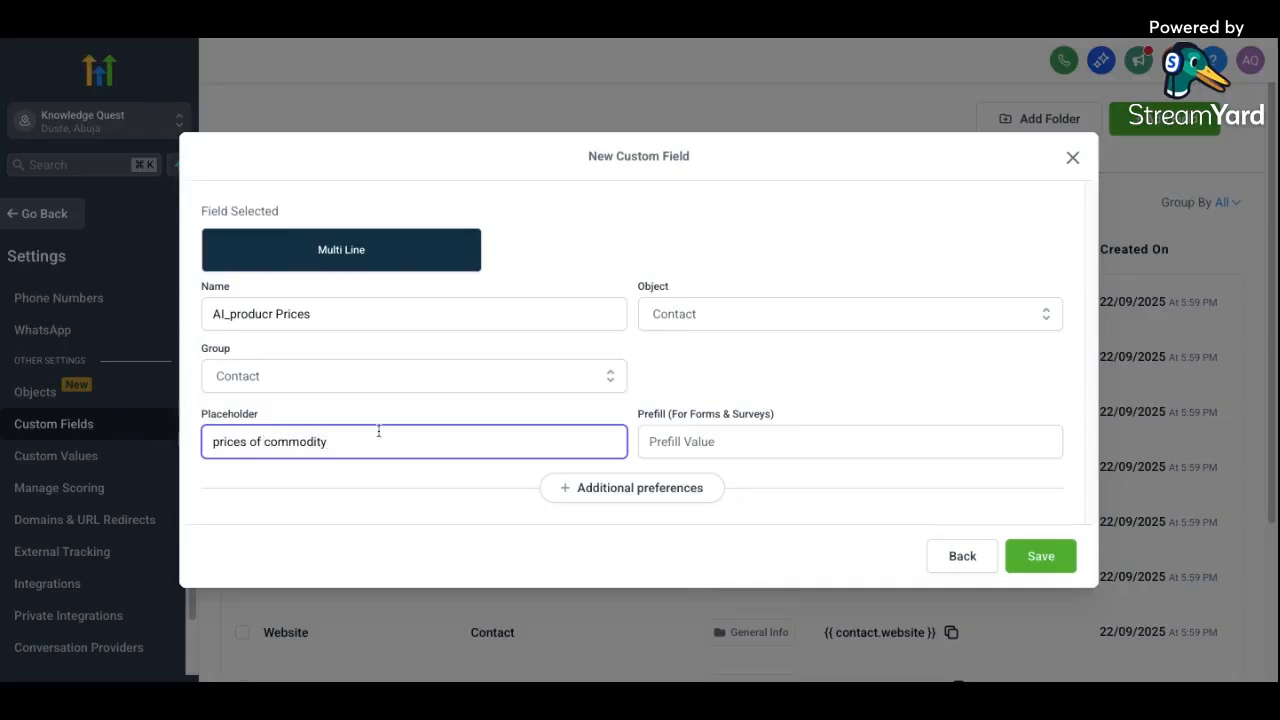
left_click(1040, 557)
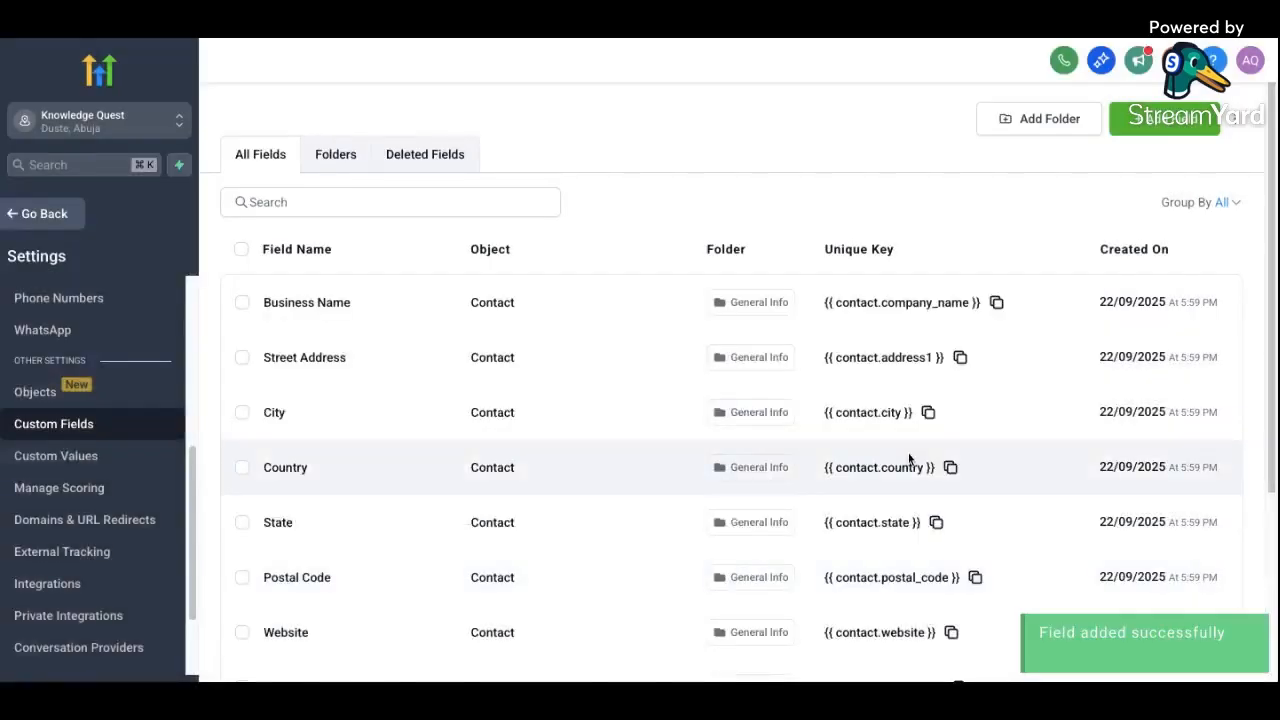
Open the Orders custom object's associations and start creating a new association
left_click(95, 404)
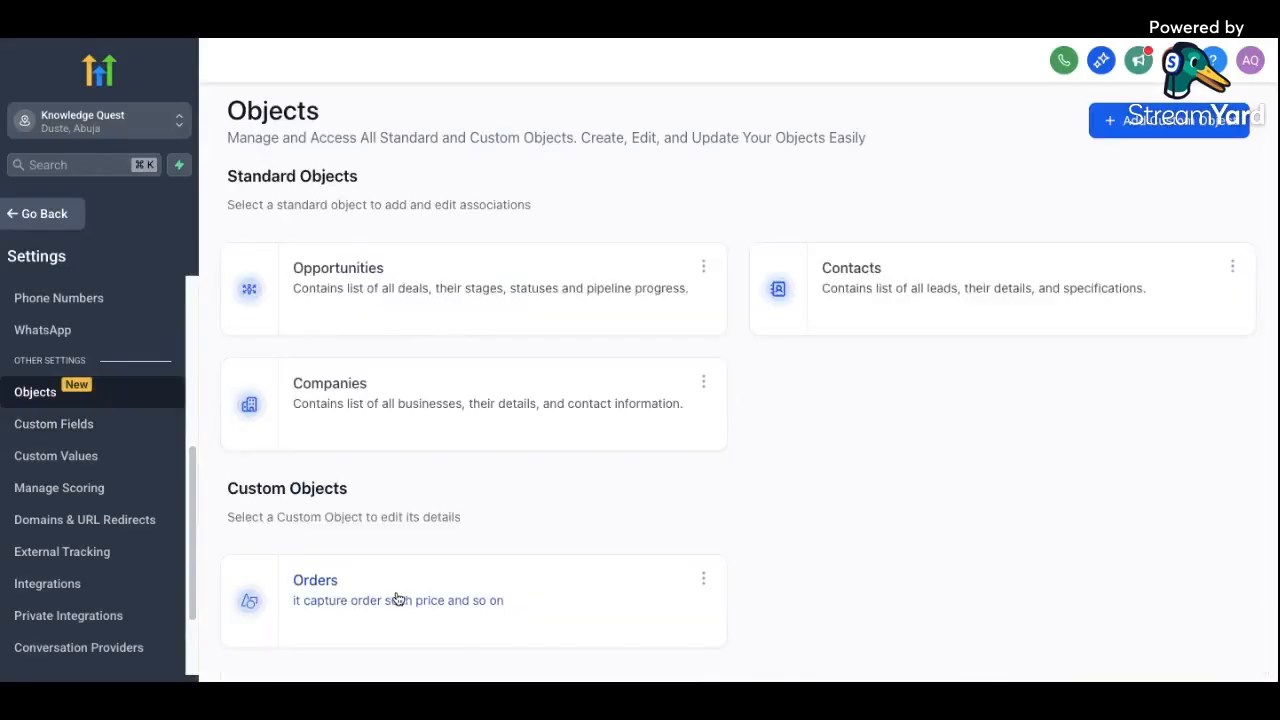
left_click(395, 598)
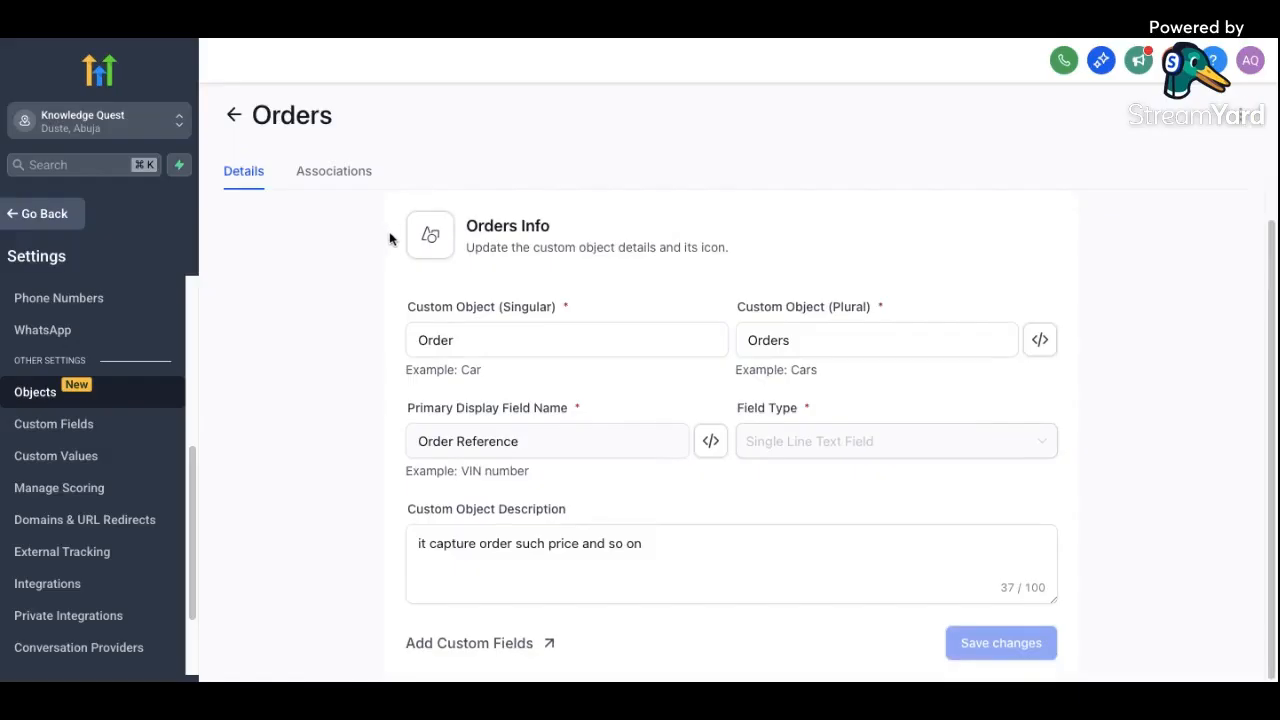
left_click(336, 170)
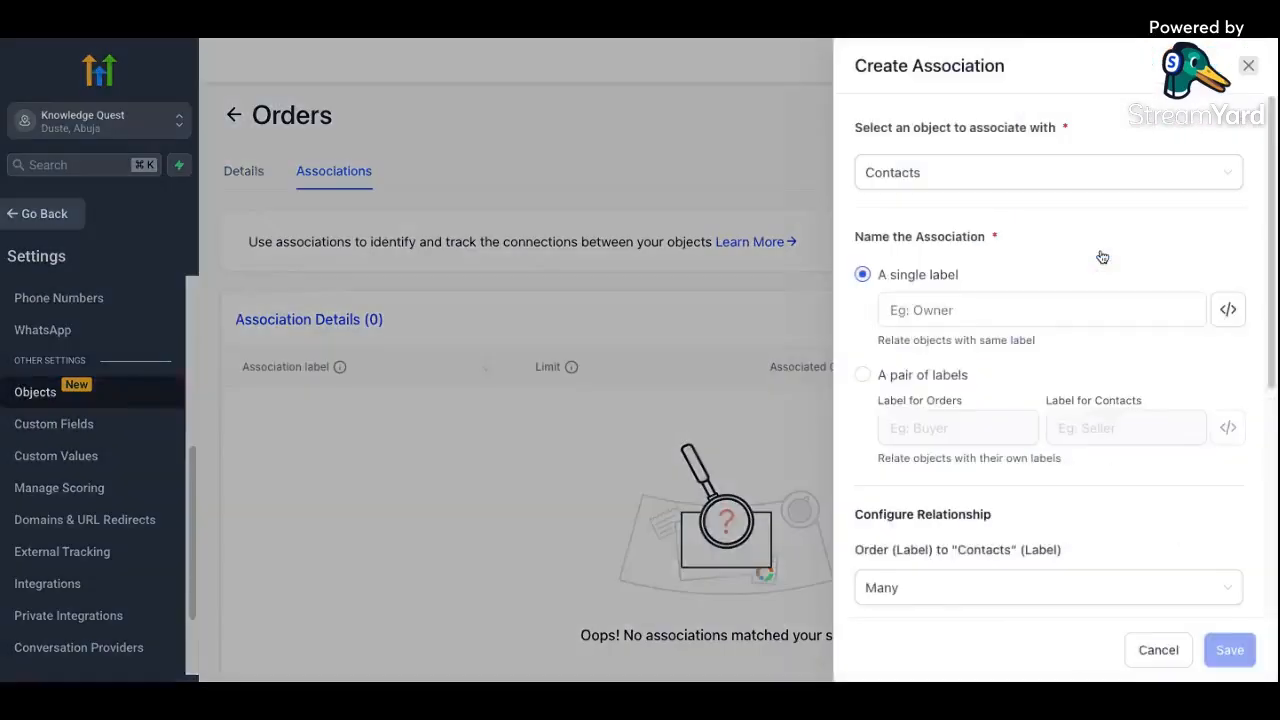
left_click(1101, 257)
Look over the new association's options and choose Contacts as the object to associate with Orders
left_click(952, 306)
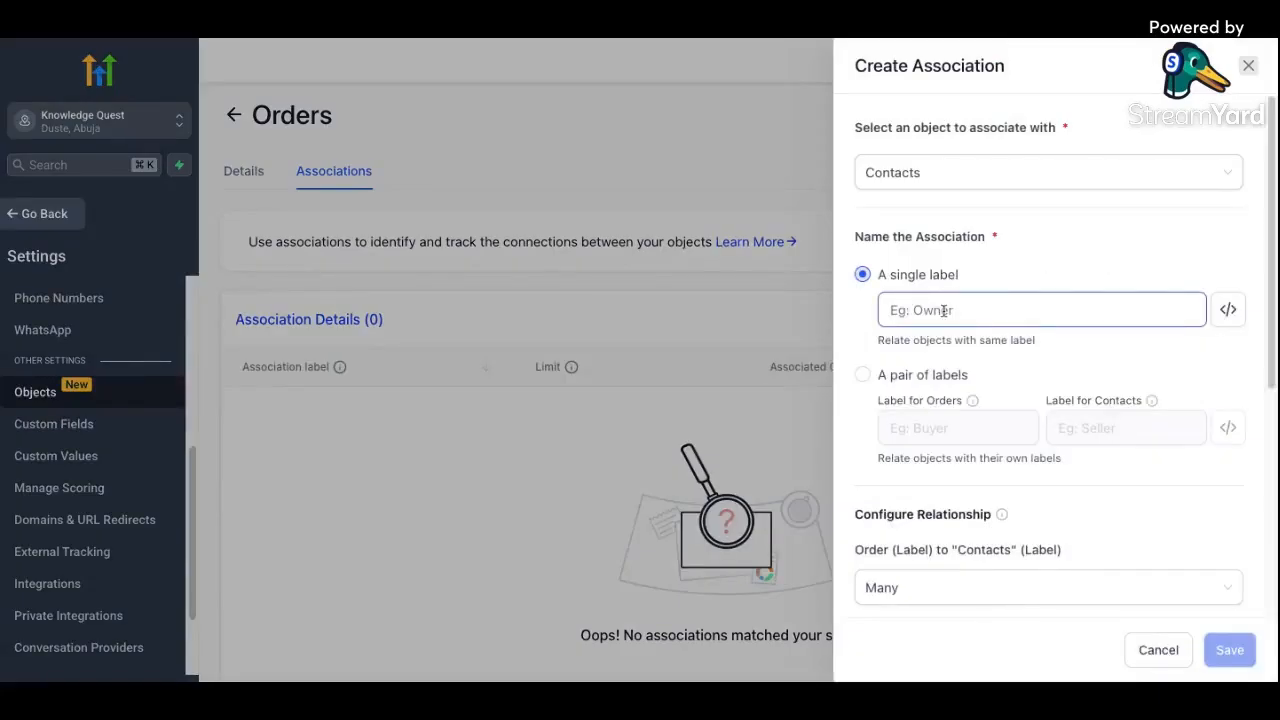
scroll(948, 320, "down", 5)
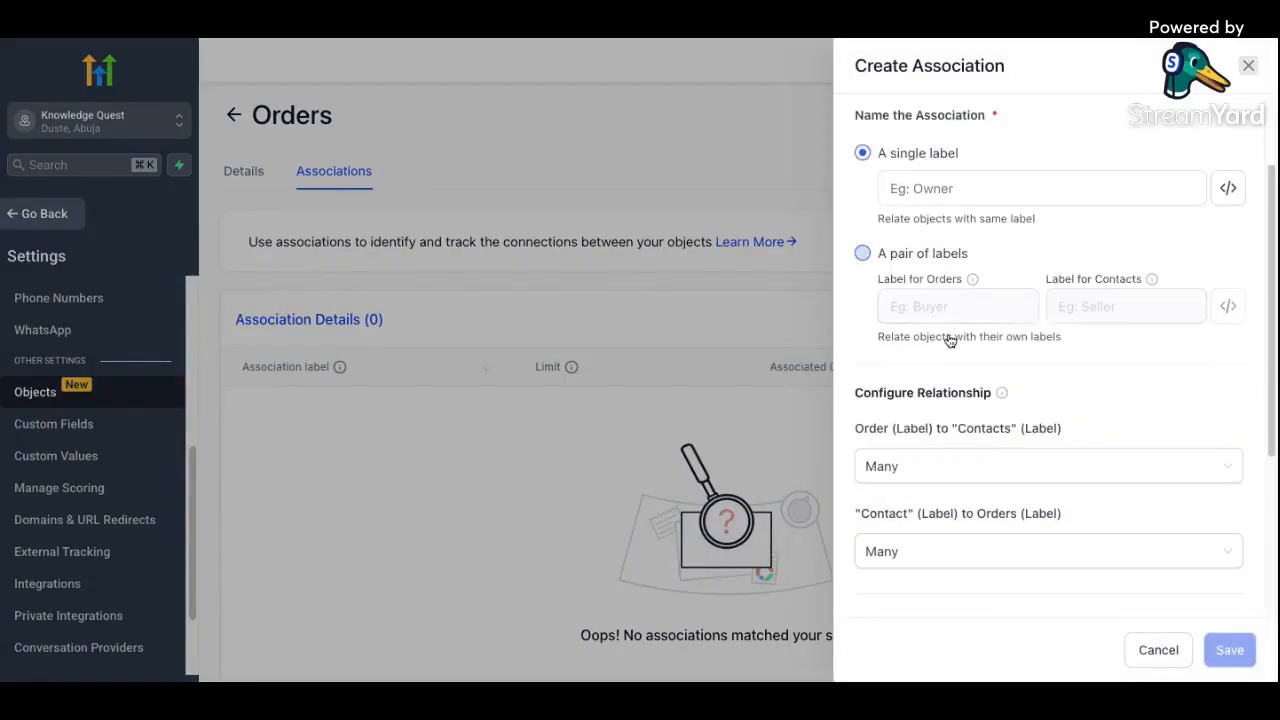
scroll(952, 332, "down", 2)
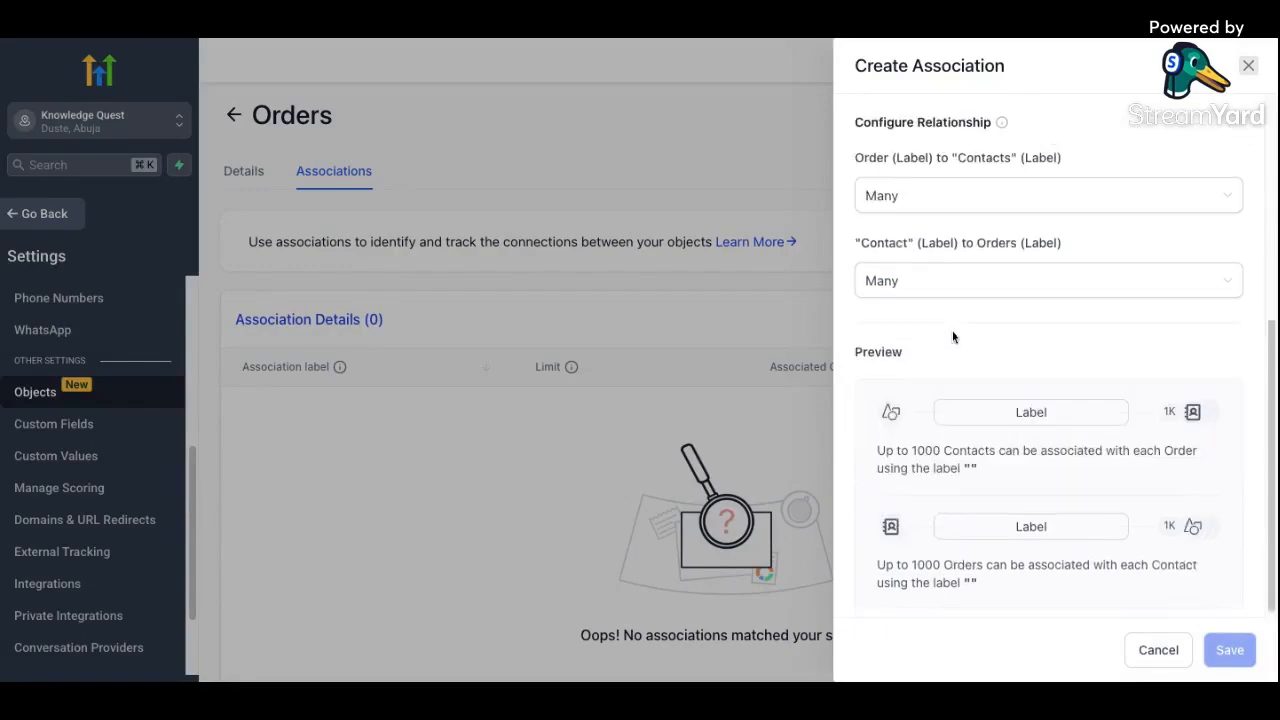
scroll(952, 332, "up", 7)
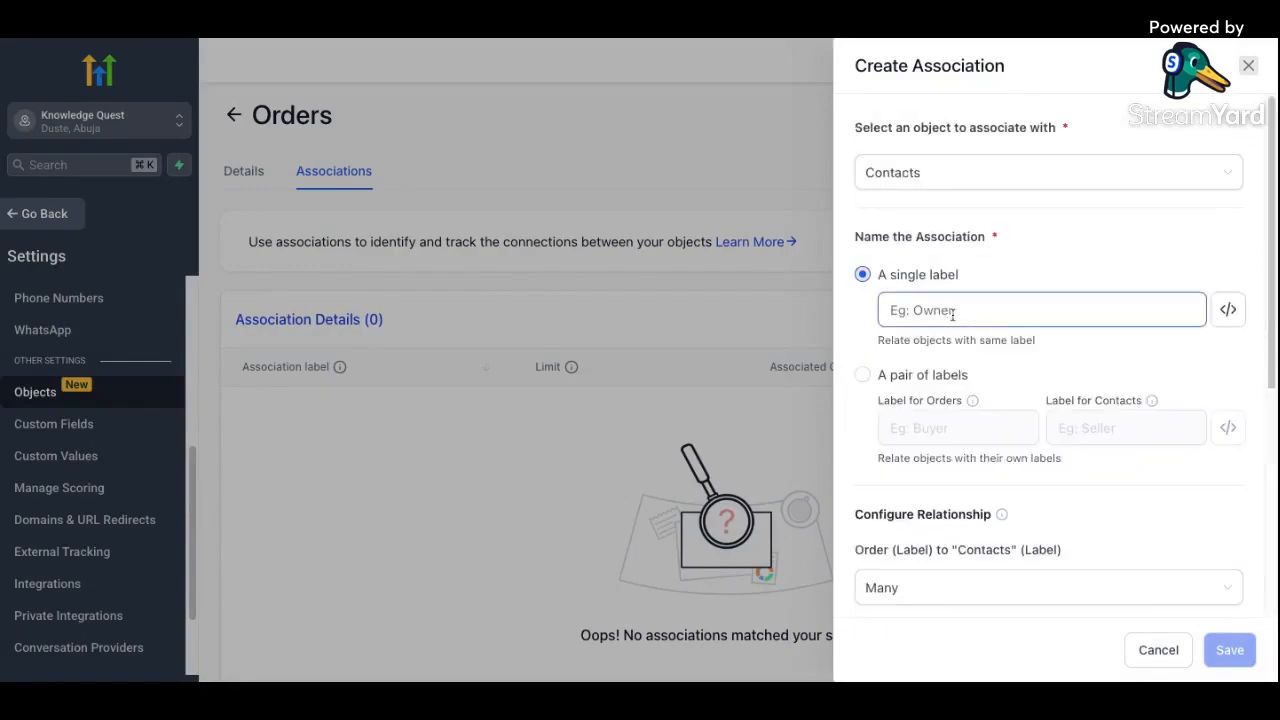
left_click(971, 173)
left_click(951, 211)
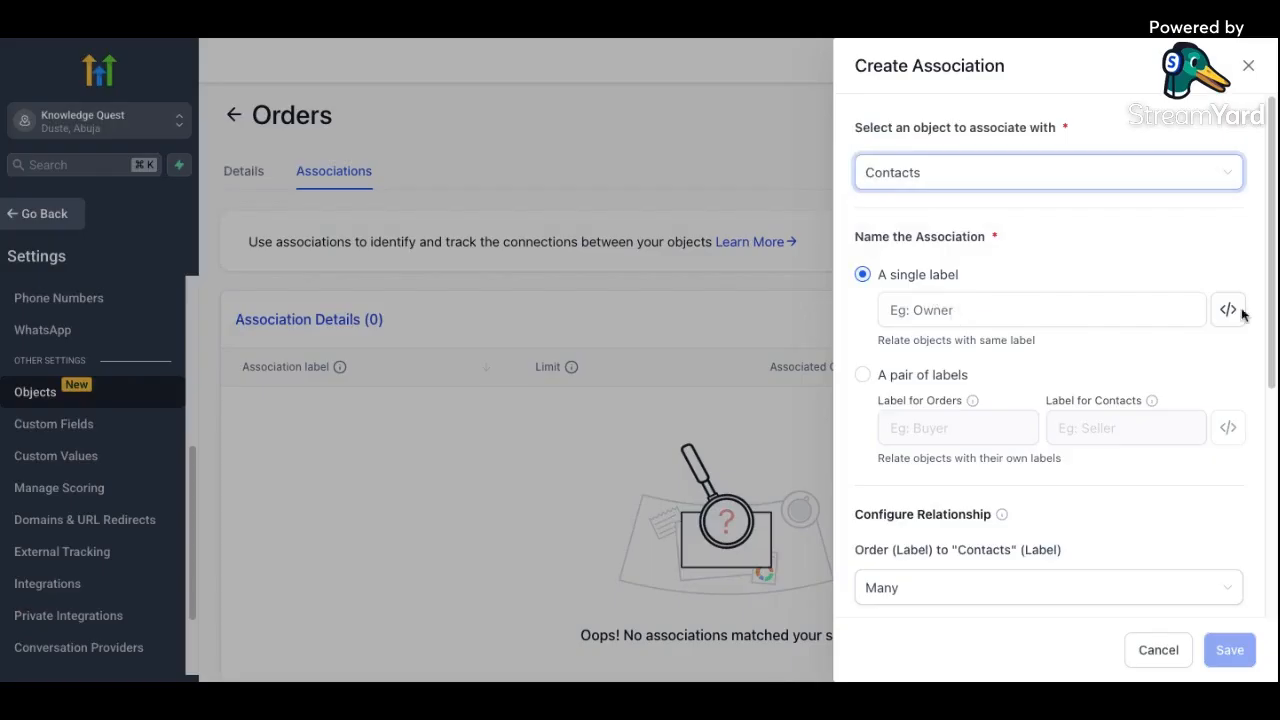
Name the association with the single label "prices", keep both relationship directions at Many, and save it
left_click(903, 310)
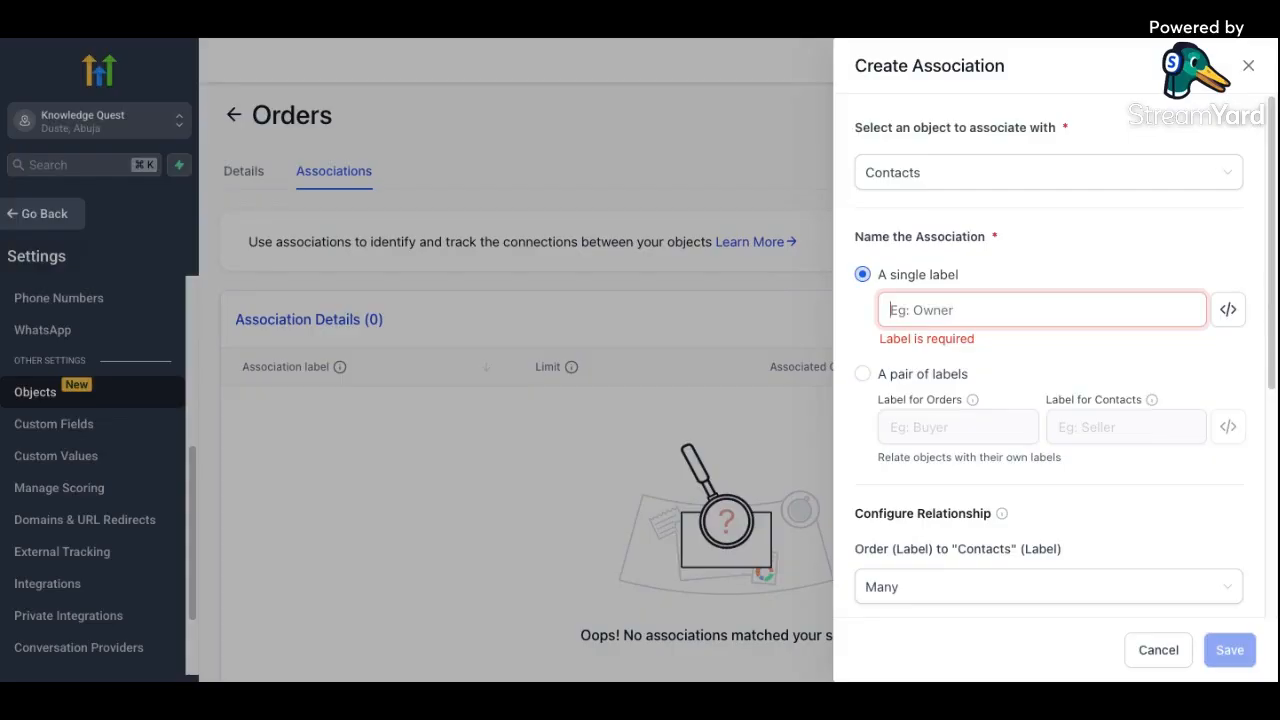
type("prices")
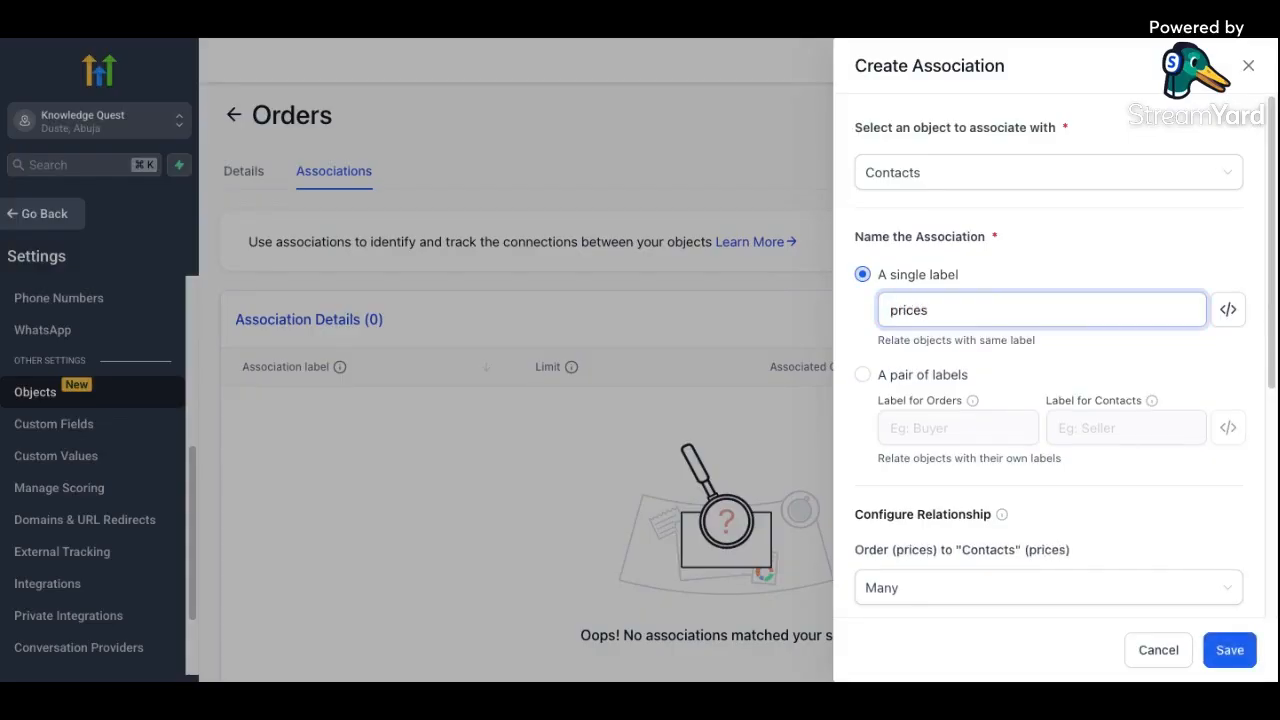
left_click(1057, 514)
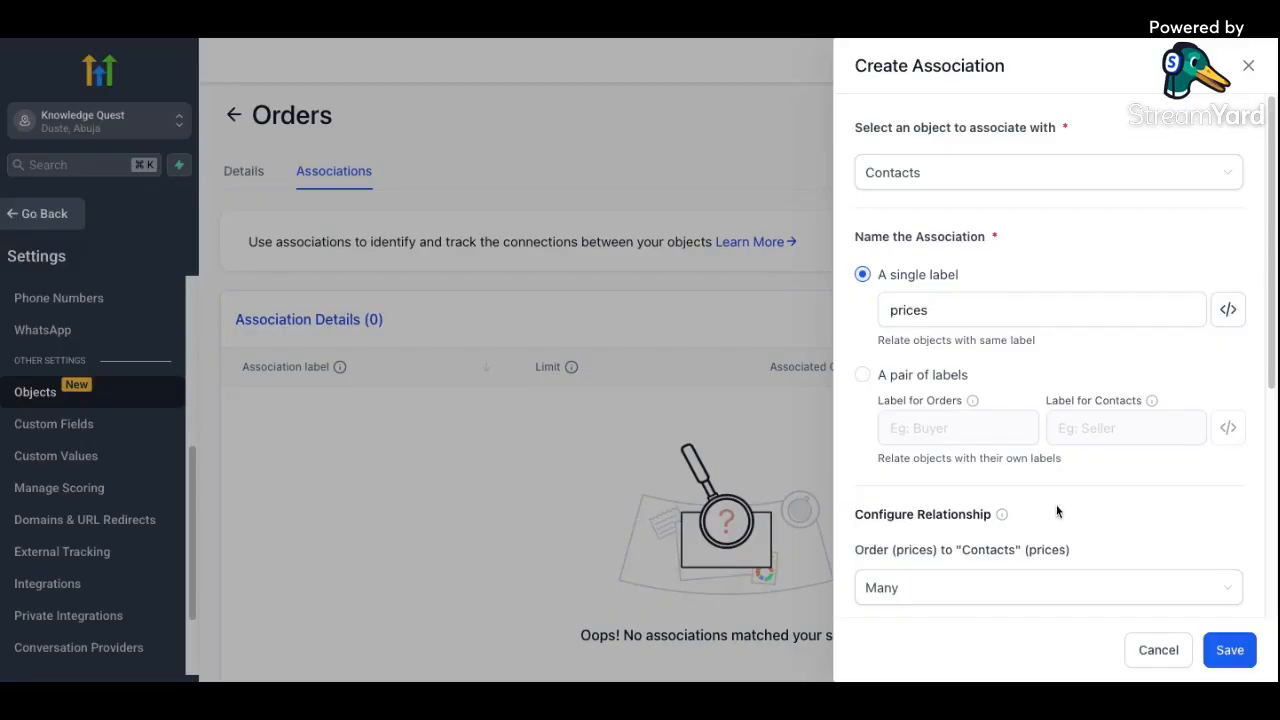
left_click(880, 382)
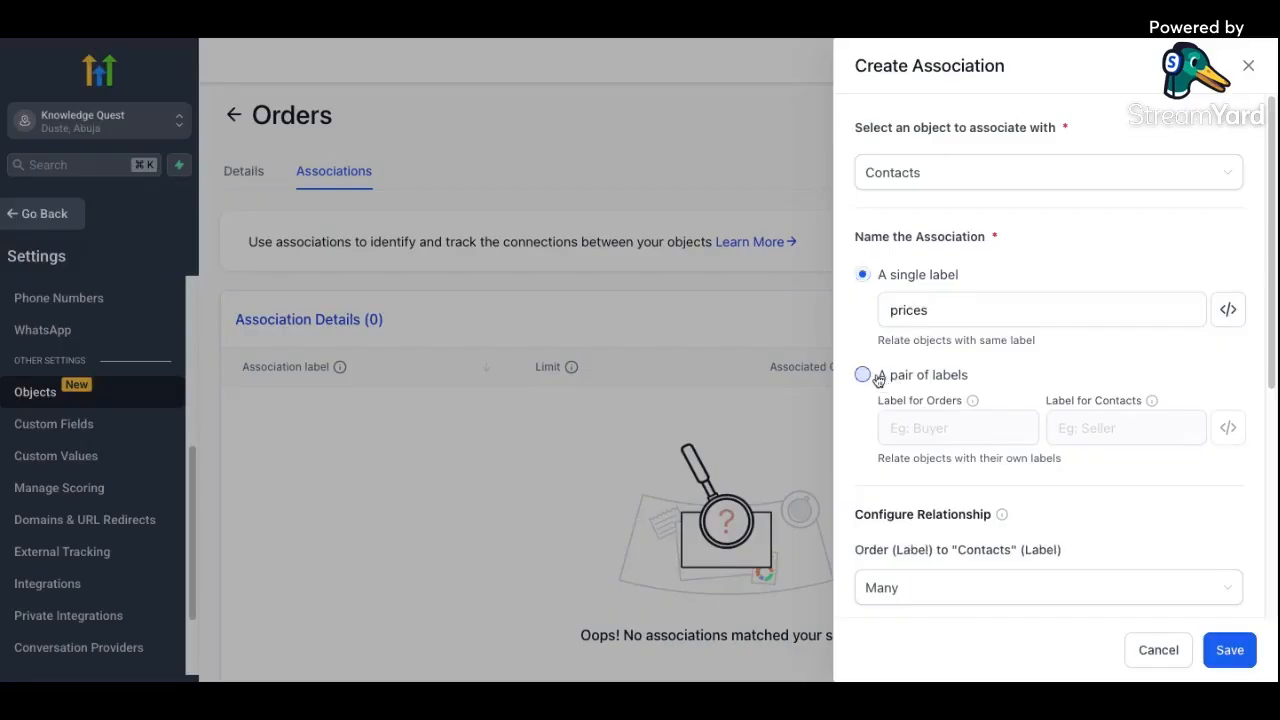
left_click(876, 282)
scroll(918, 431, "down", 5)
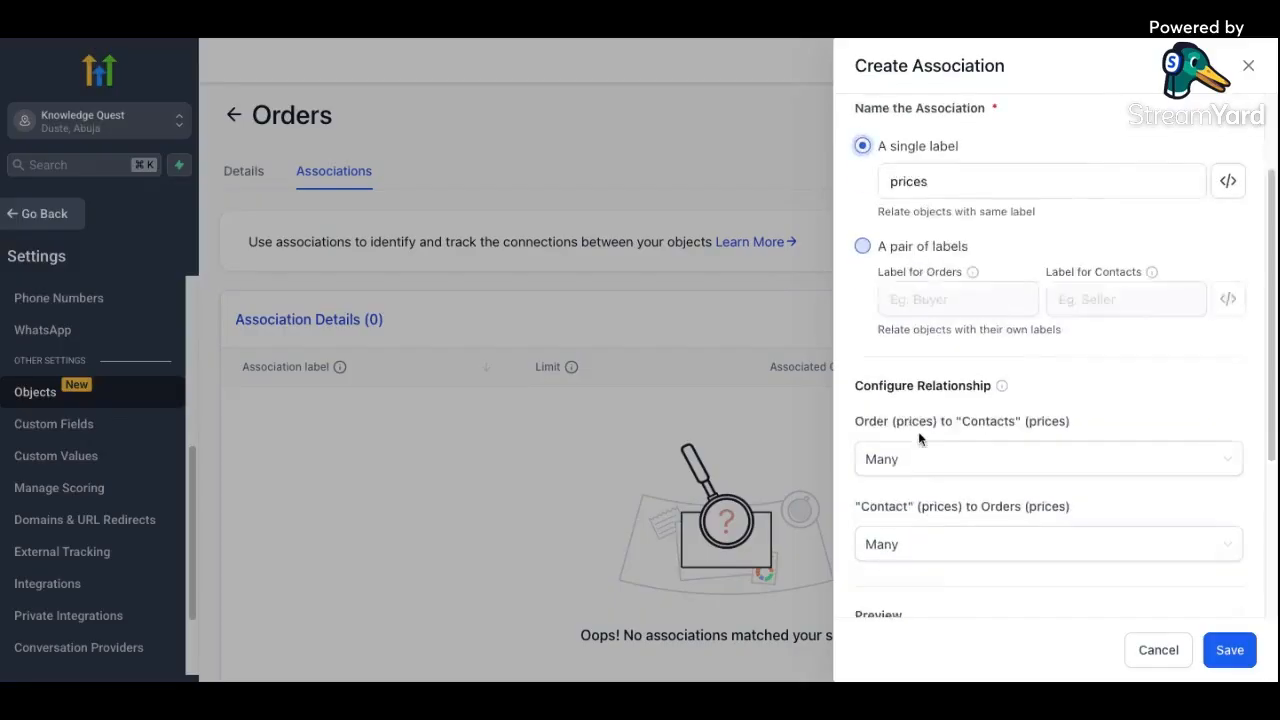
scroll(927, 445, "down", 1)
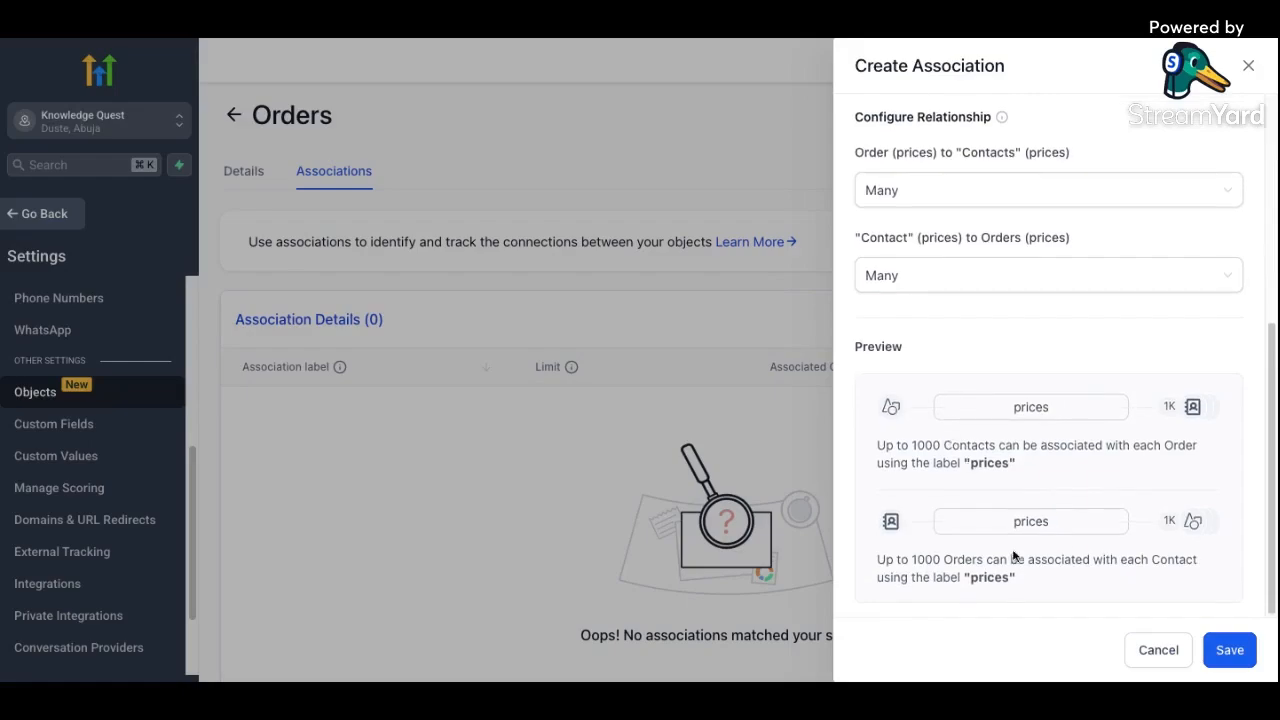
left_click(1250, 651)
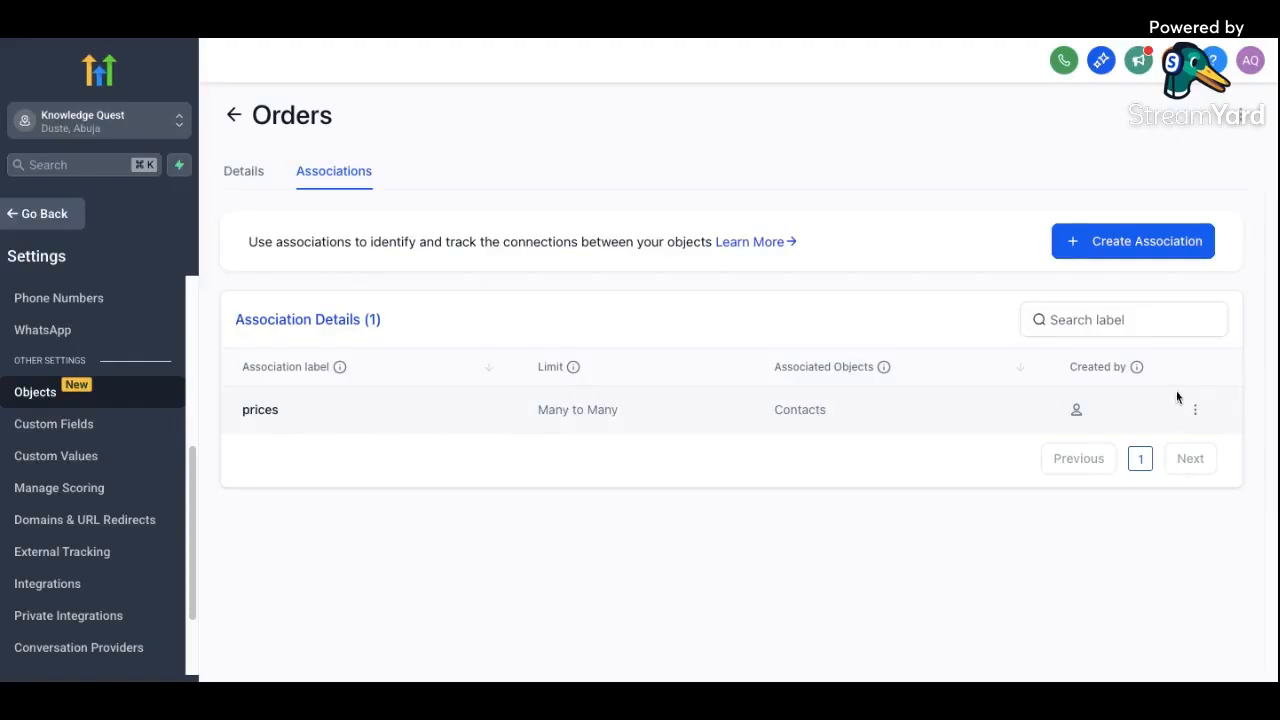
Open the prices association for editing and set its Contact to Orders relationship to Custom
left_click(1195, 413)
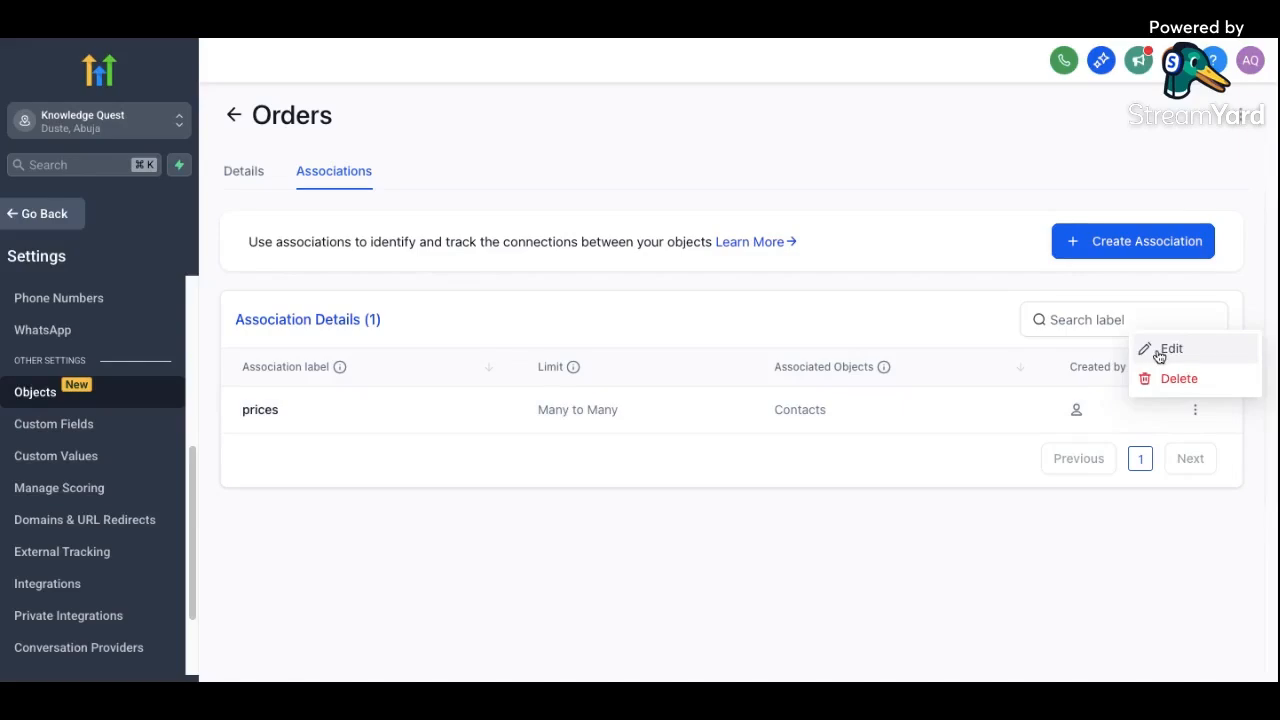
left_click(1162, 351)
left_click(975, 483)
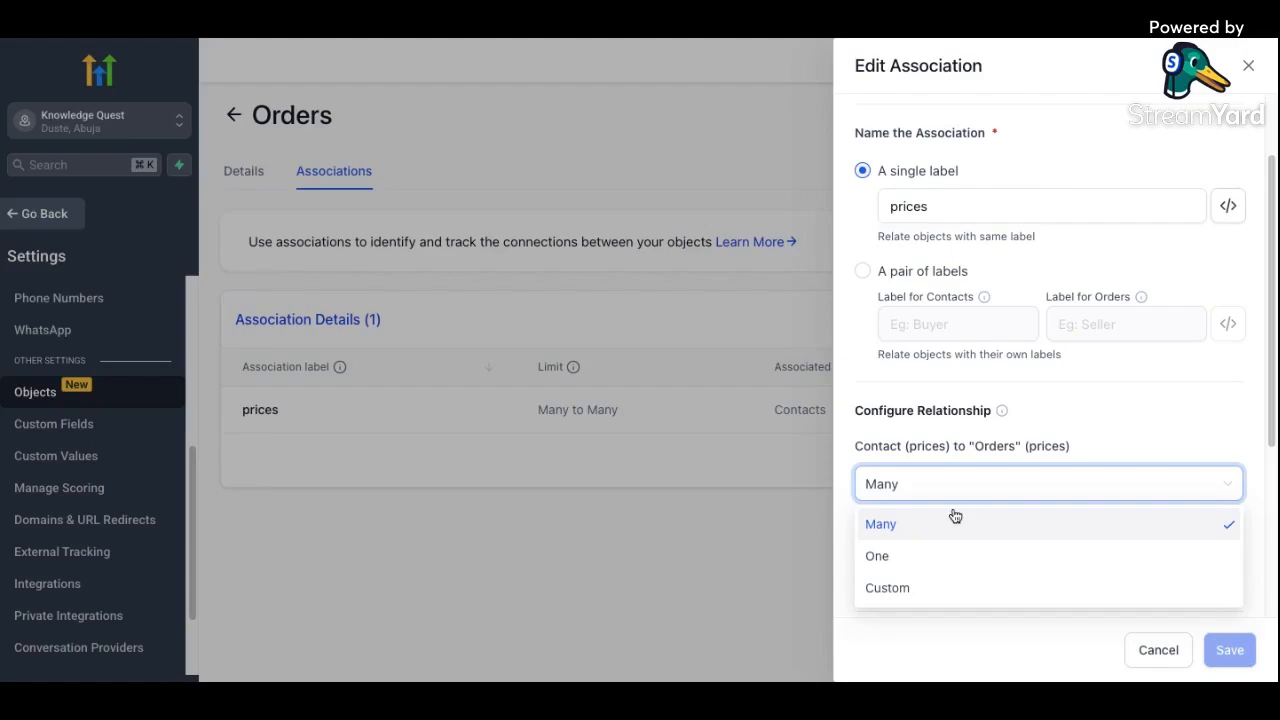
left_click(957, 590)
scroll(957, 563, "down", 1)
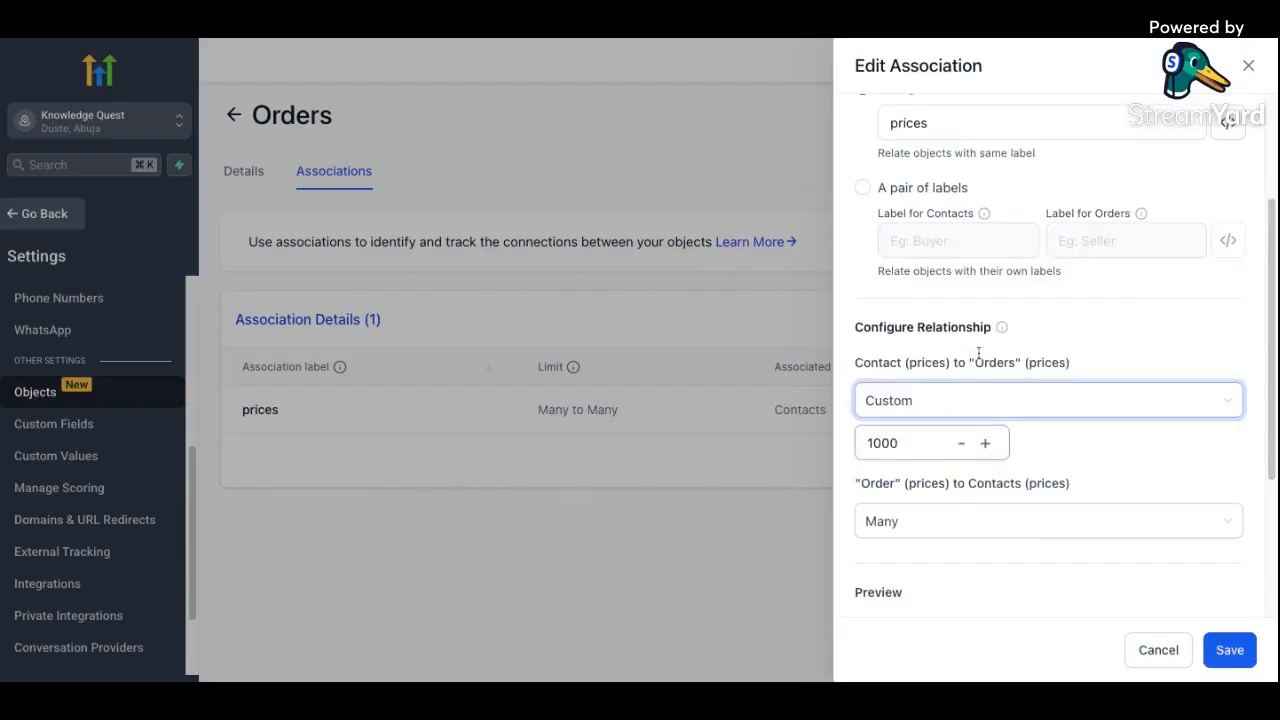
Set the Contact to Orders relationship to One and check the association preview
left_click(962, 400)
left_click(940, 465)
scroll(986, 483, "down", 3)
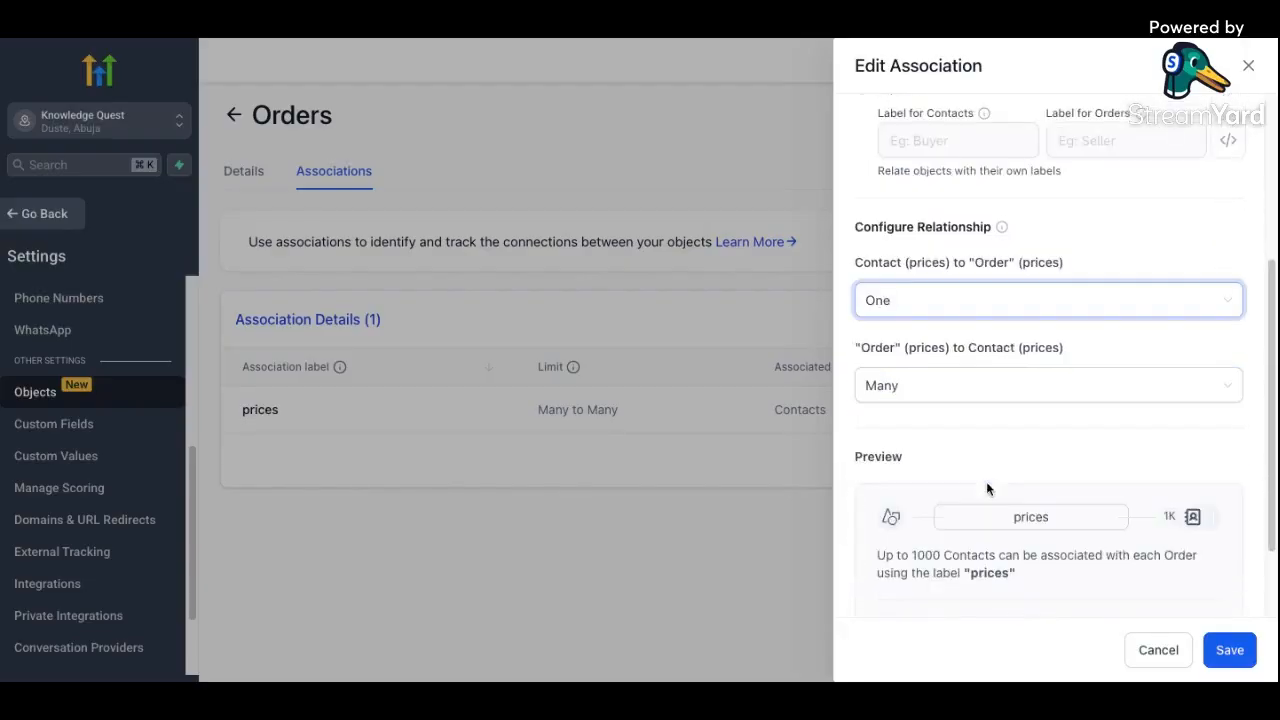
scroll(1050, 596, "down", 2)
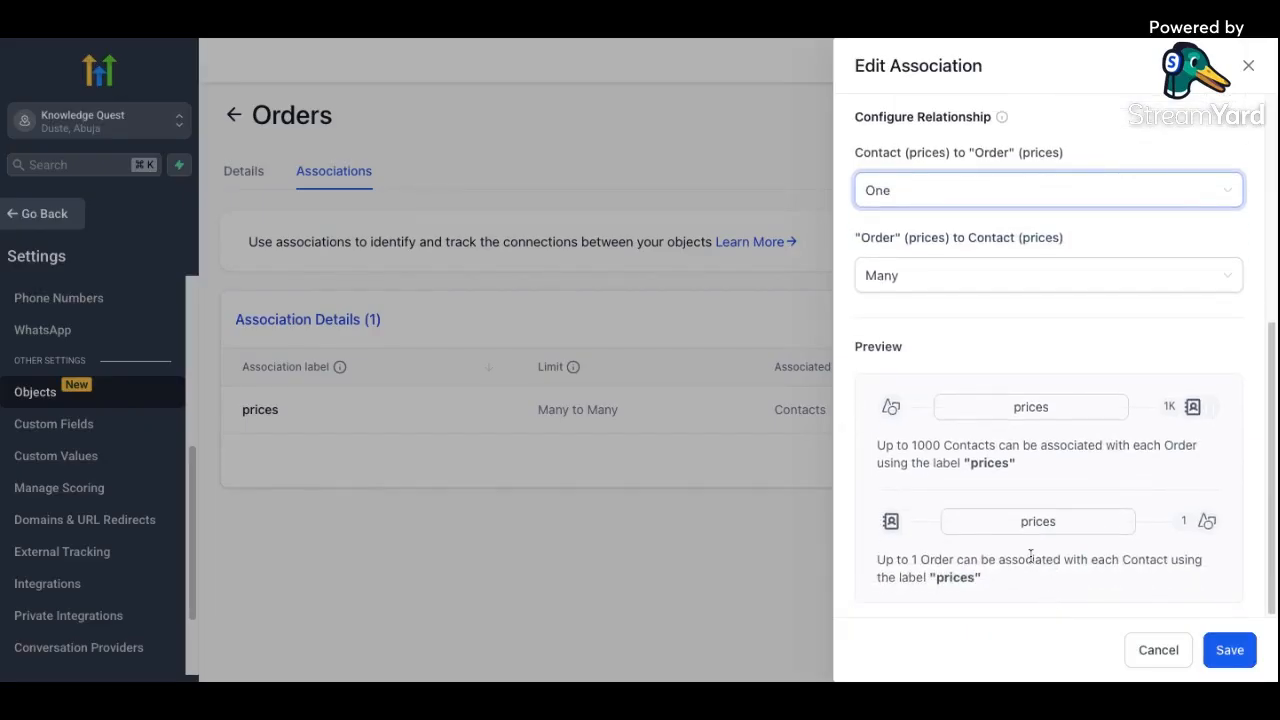
scroll(1030, 553, "up", 8)
scroll(989, 580, "down", 2)
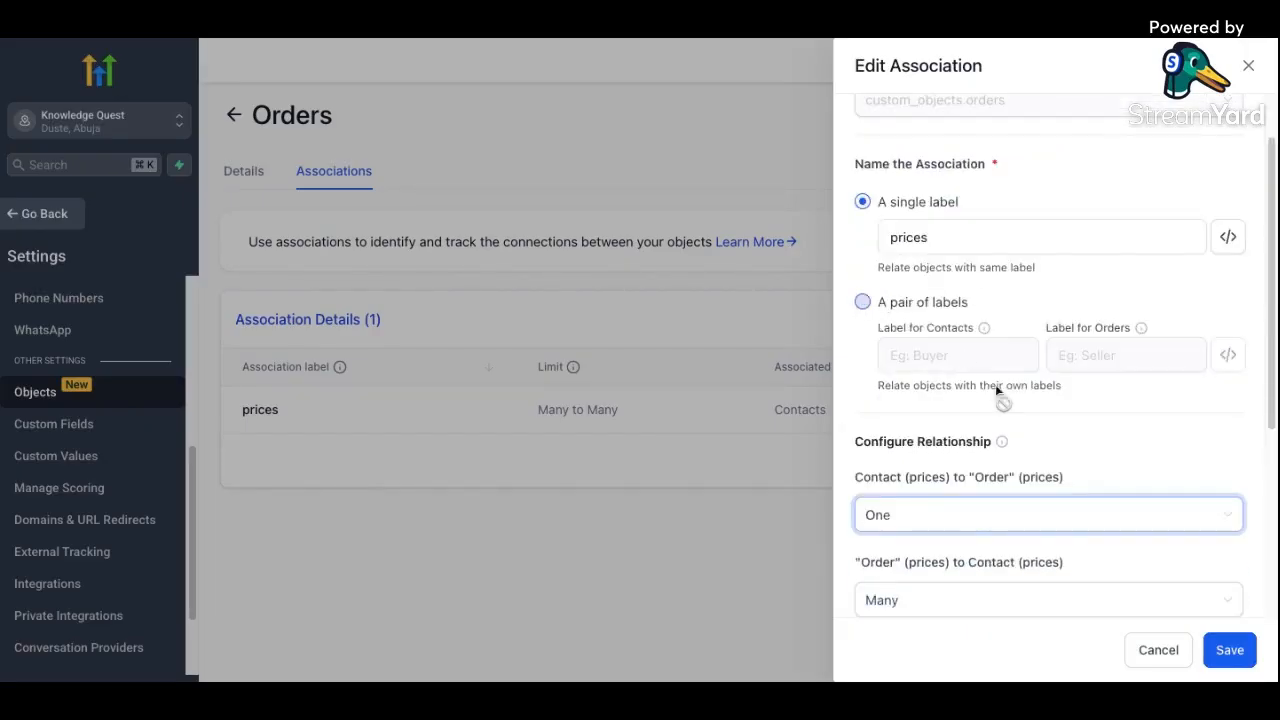
scroll(995, 384, "down", 1)
Set the Contact to Orders relationship to Custom with a limit of 500 and save the association
left_click(987, 487)
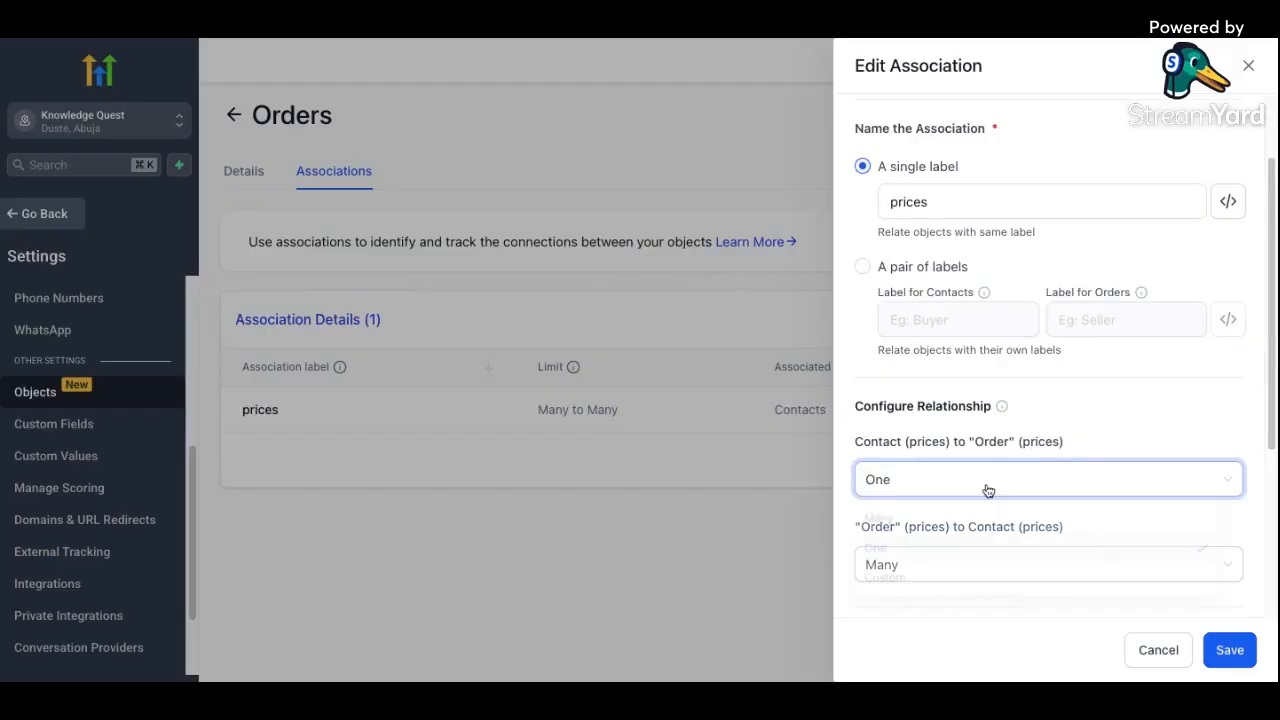
left_click(906, 582)
scroll(957, 343, "down", 3)
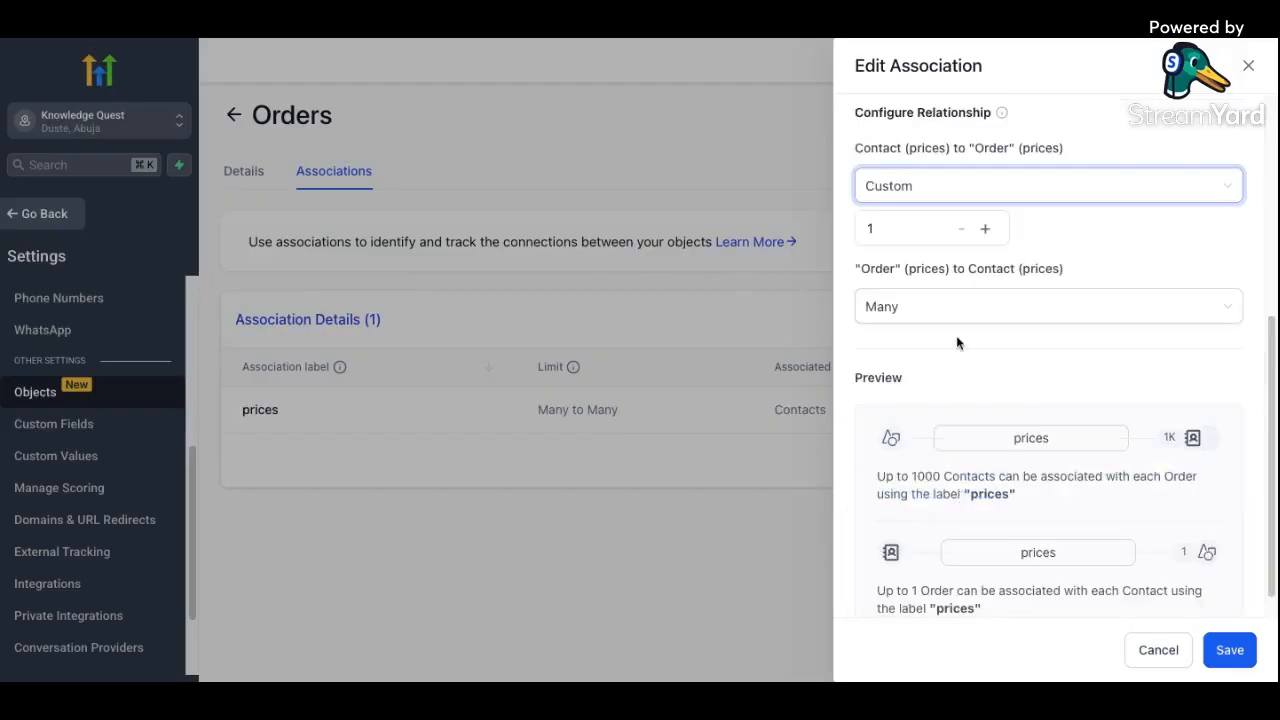
double_click(922, 245)
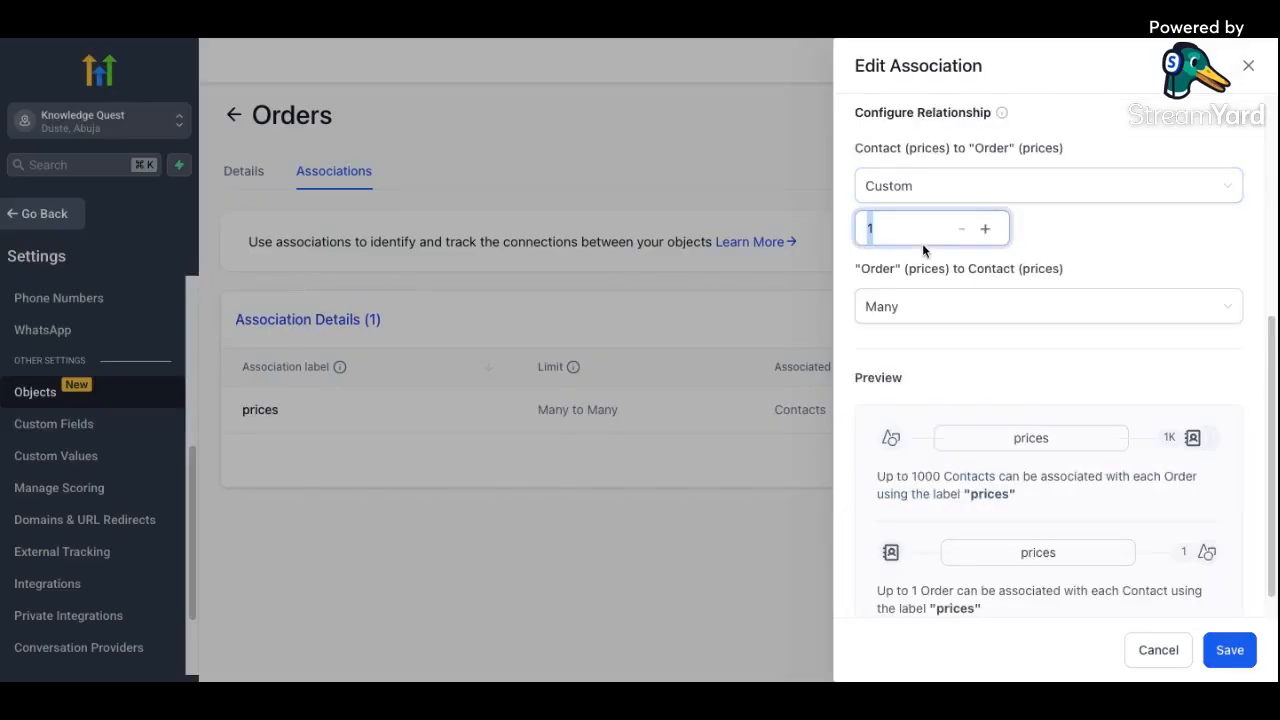
type("5")
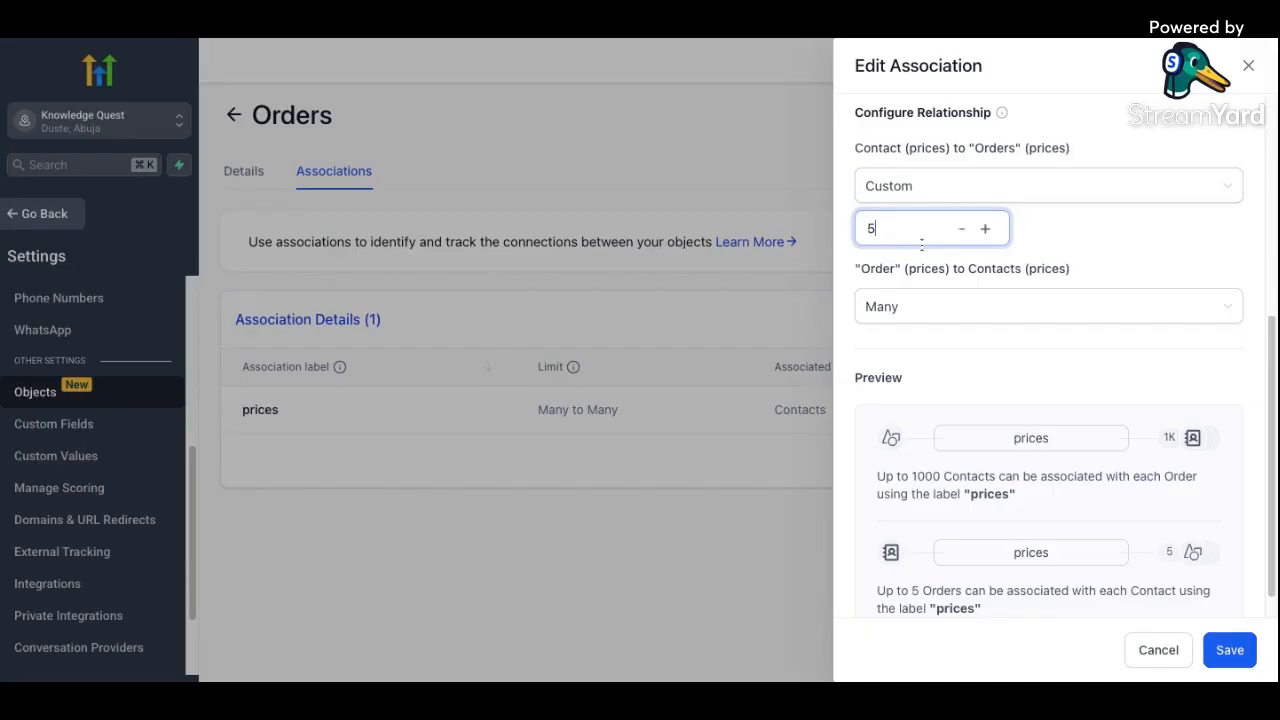
type("00")
scroll(921, 244, "down", 1)
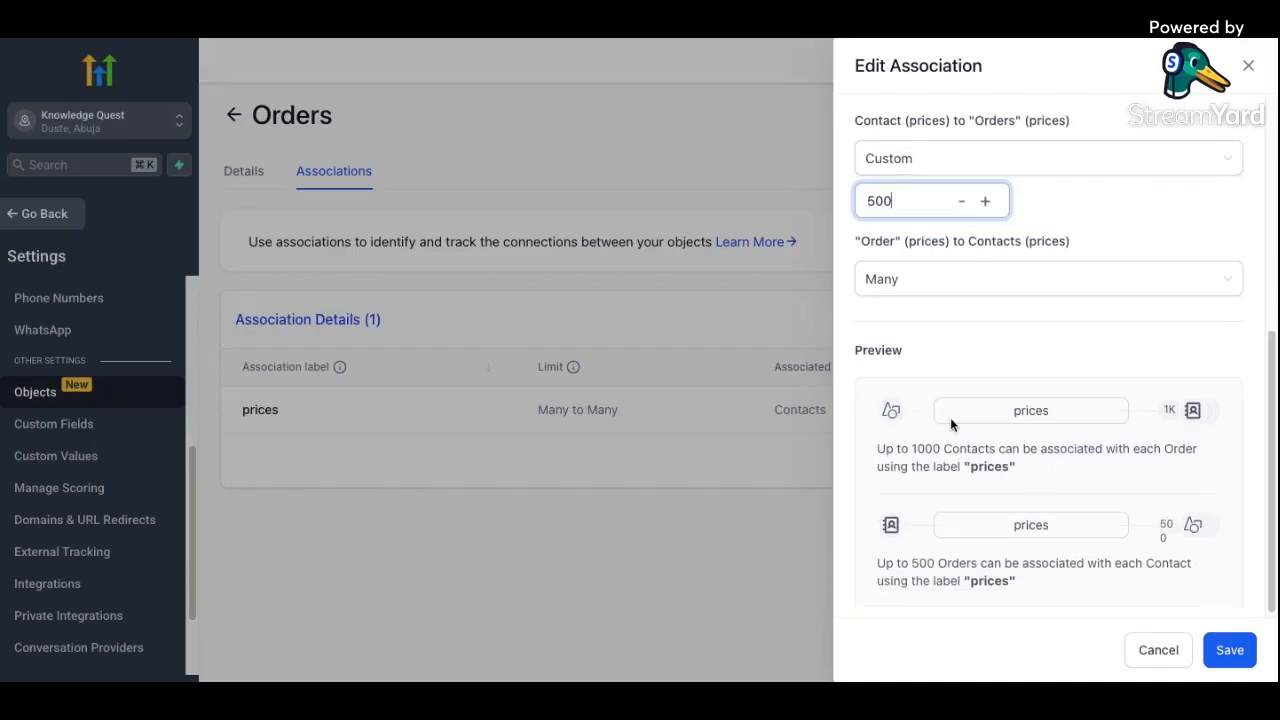
left_click(1215, 647)
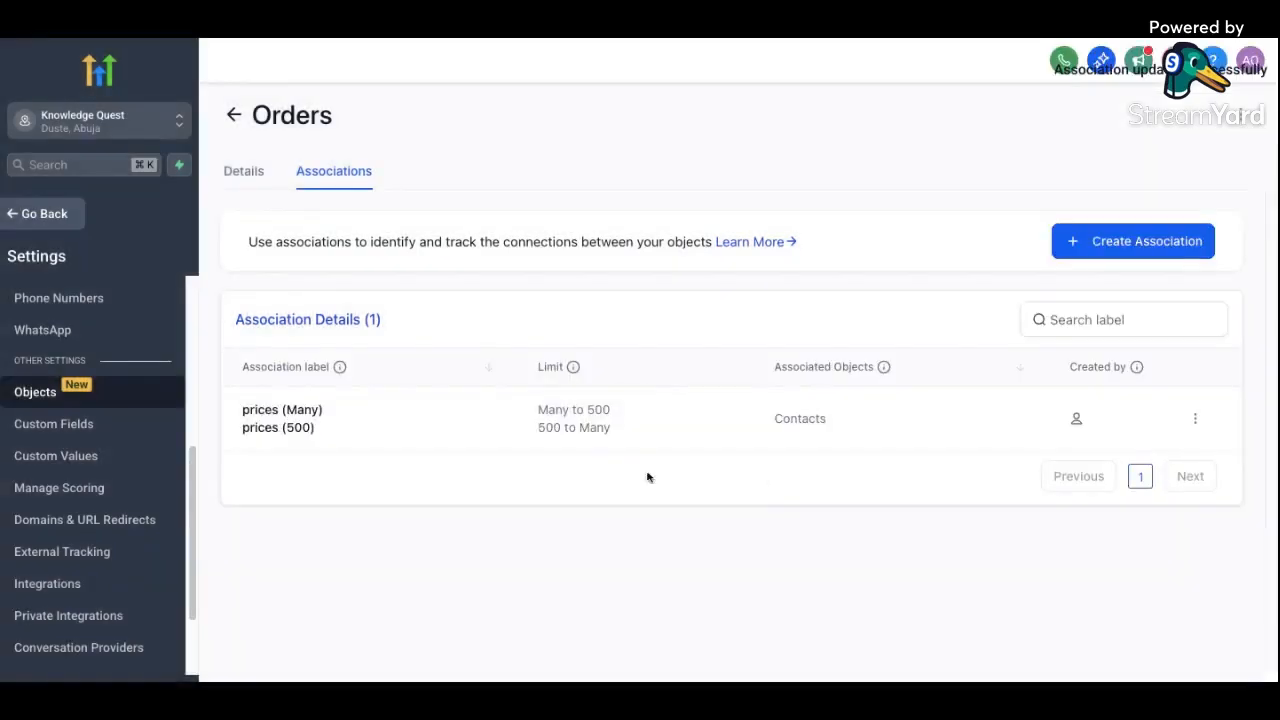
Review the Orders object's names, primary display field, description and icon choices, then leave its details page
left_click(248, 175)
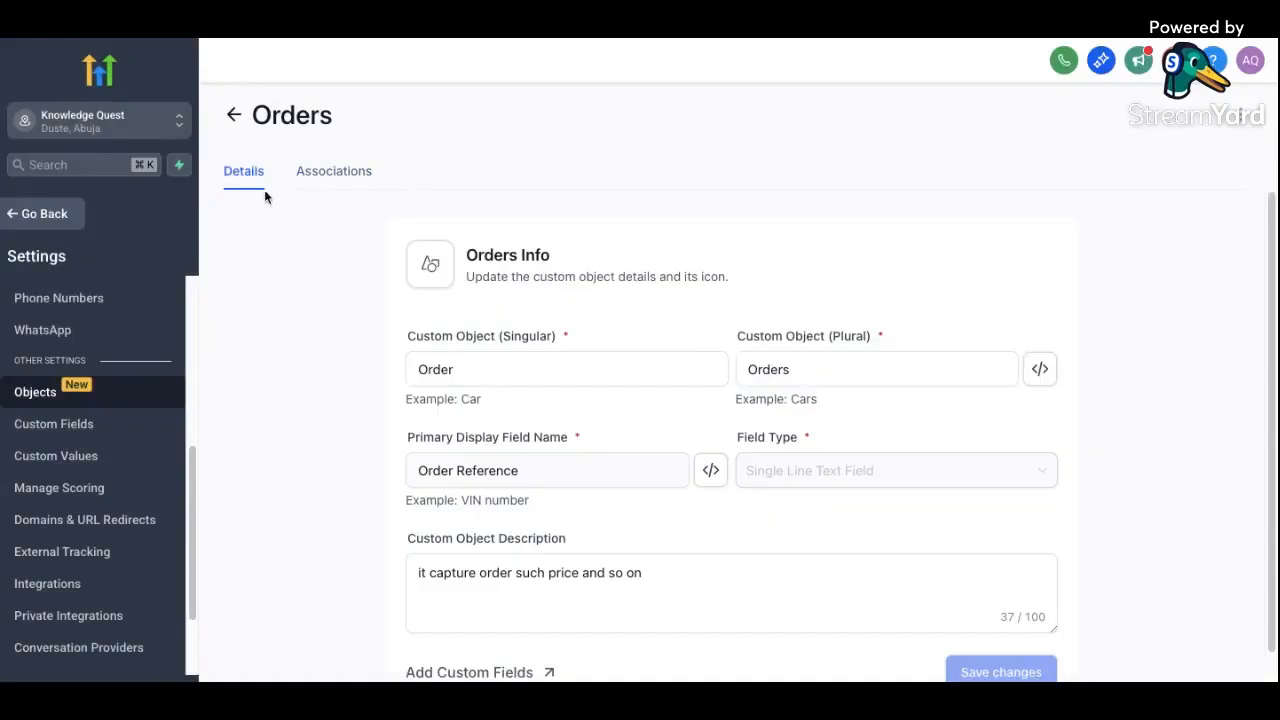
left_click(655, 370)
scroll(651, 352, "down", 1)
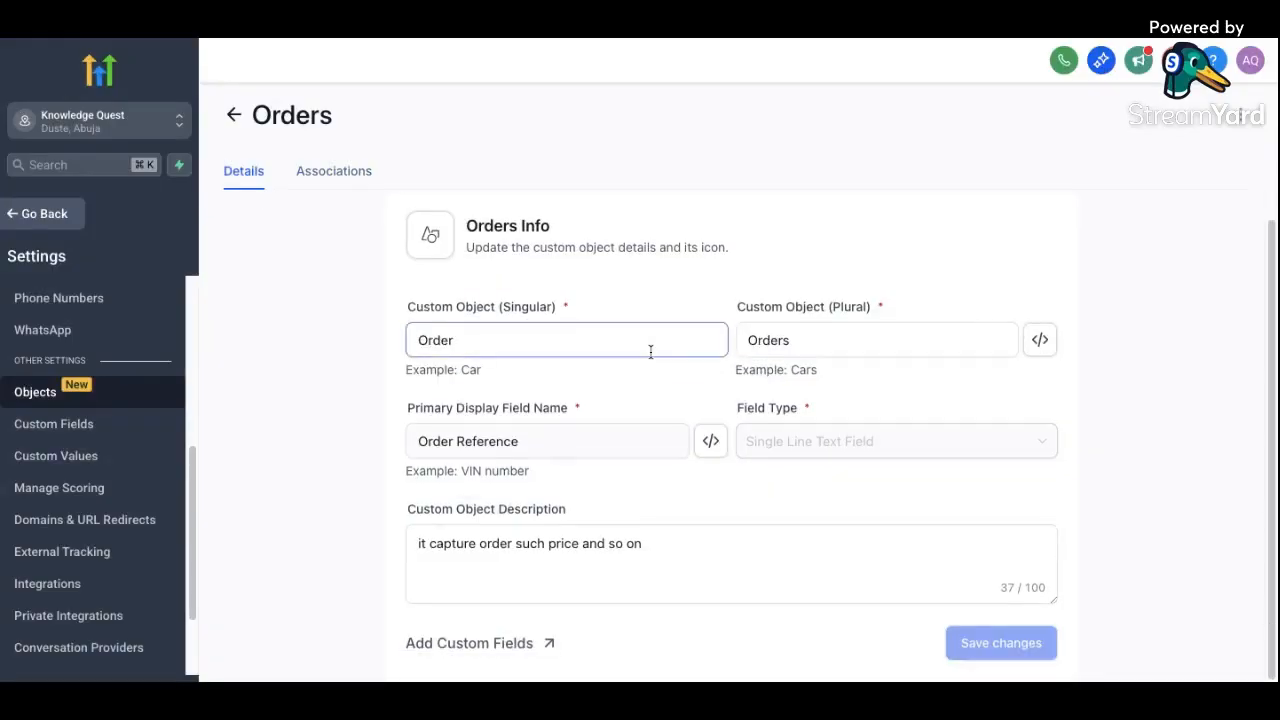
left_click(874, 336)
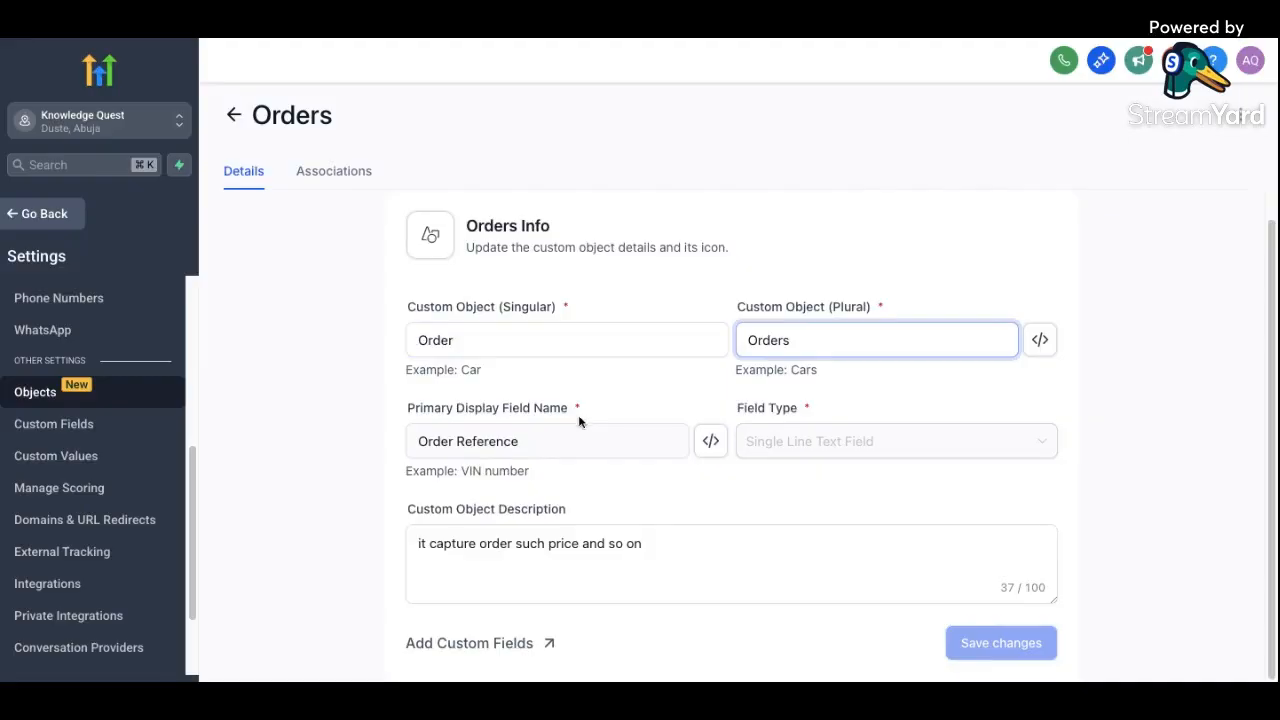
left_click(519, 458)
left_click(570, 527)
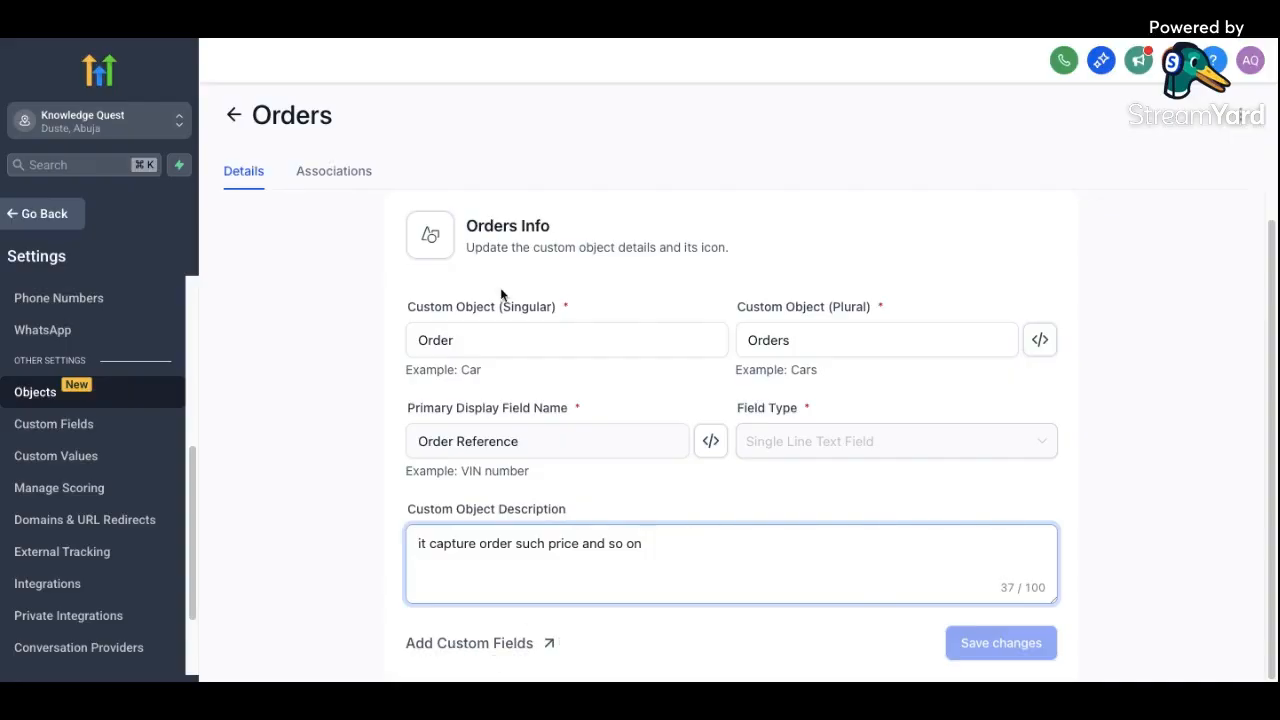
left_click(430, 237)
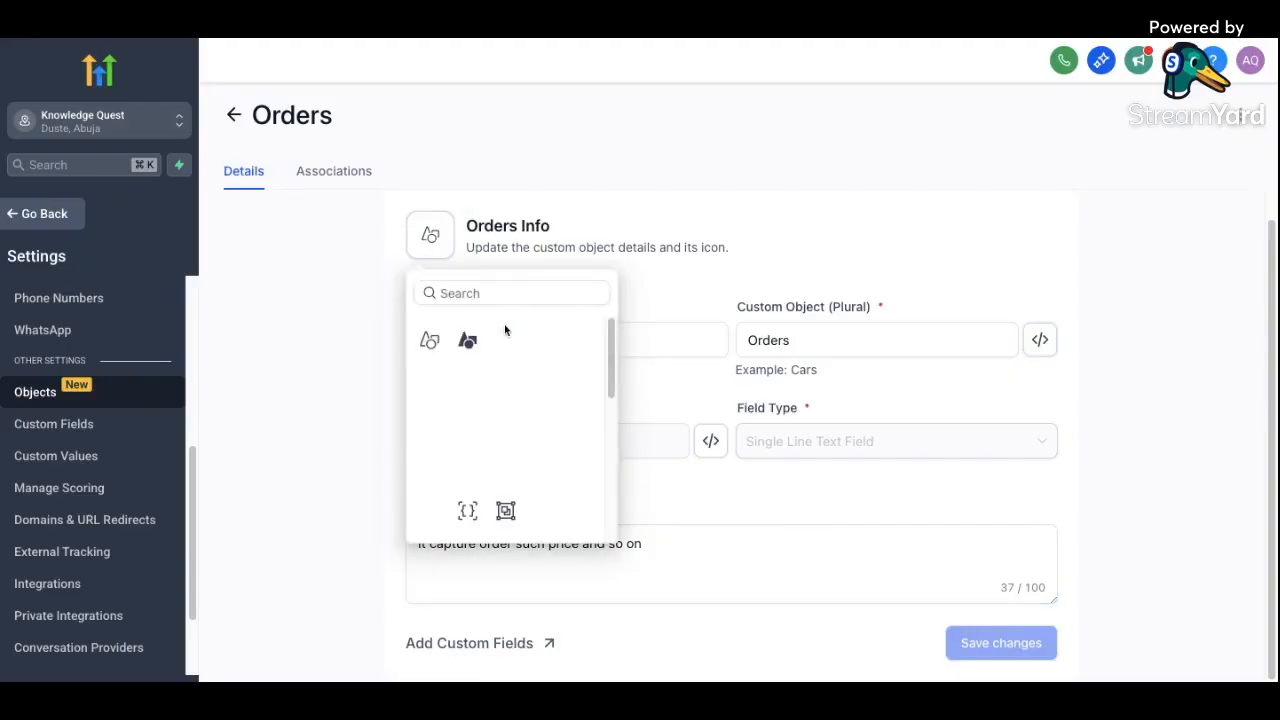
left_click(576, 183)
left_click(234, 117)
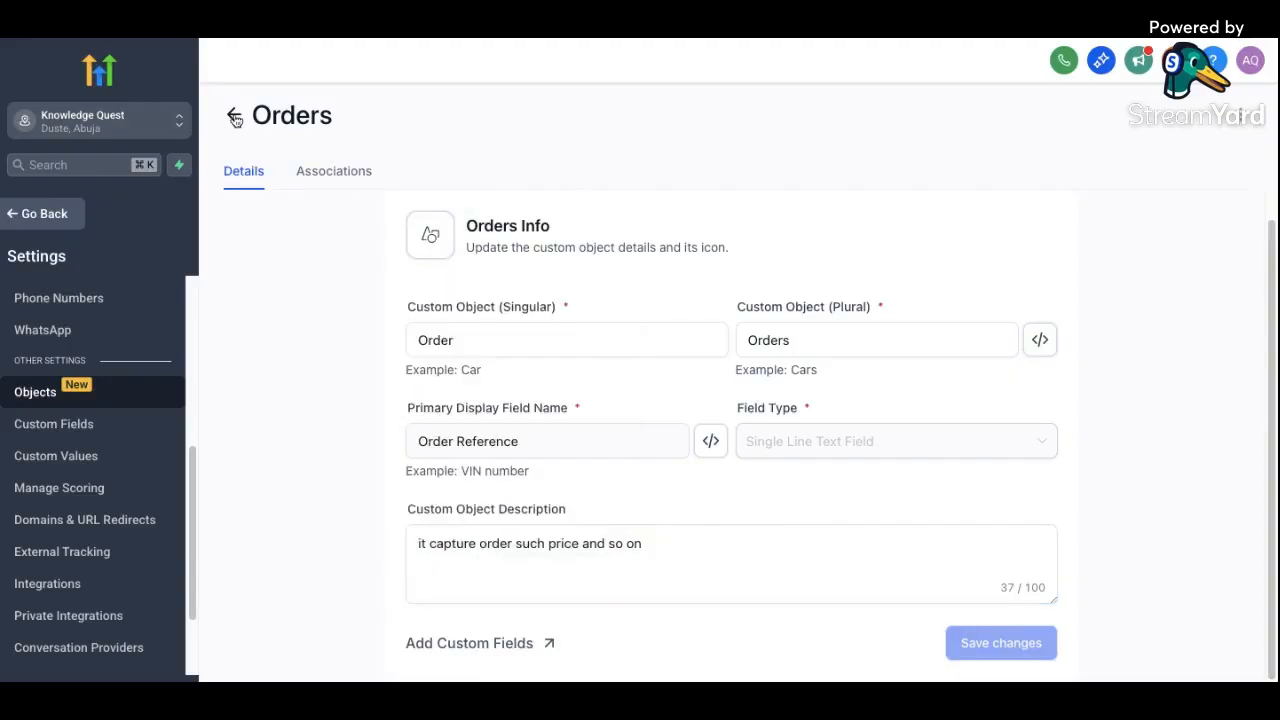